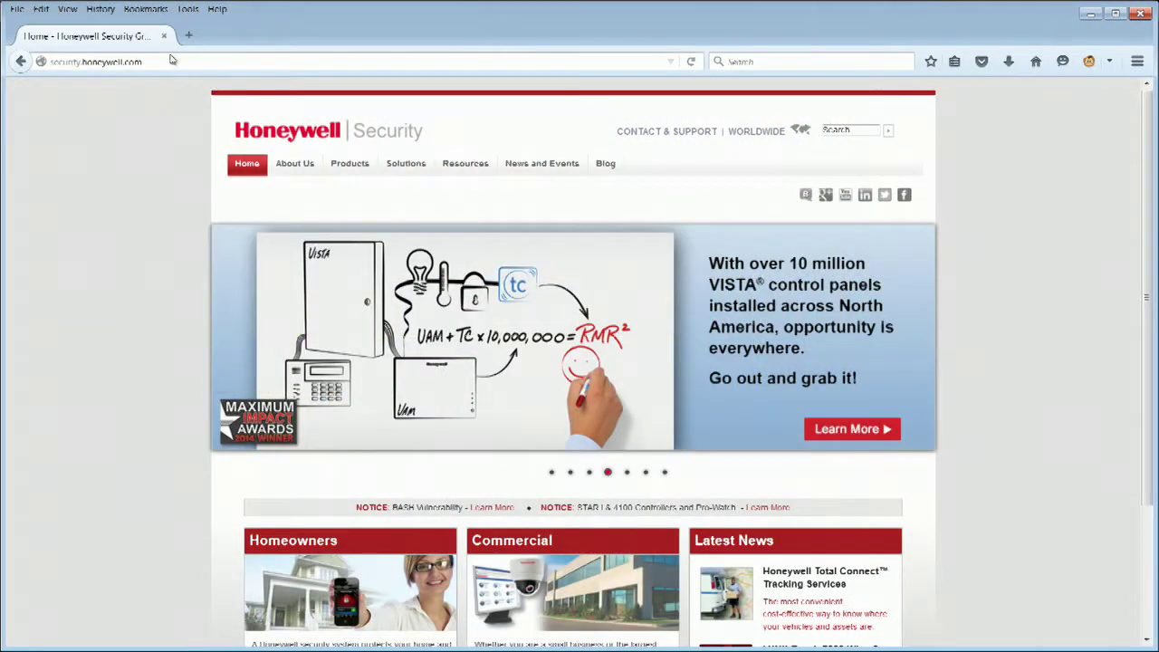
# Load the AlarmNet Direct site at services.alarmnc and log in with the dealer username and password
pyautogui.click(175, 62)
pyautogui.write('ht')
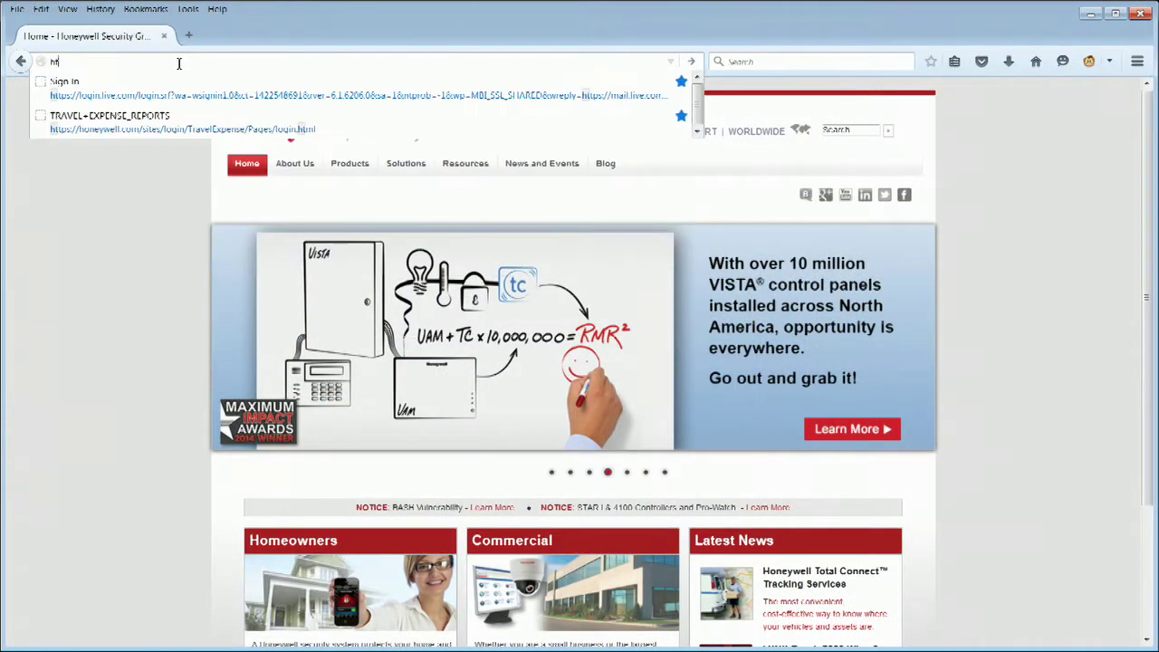
pyautogui.write('tps:\\\\')
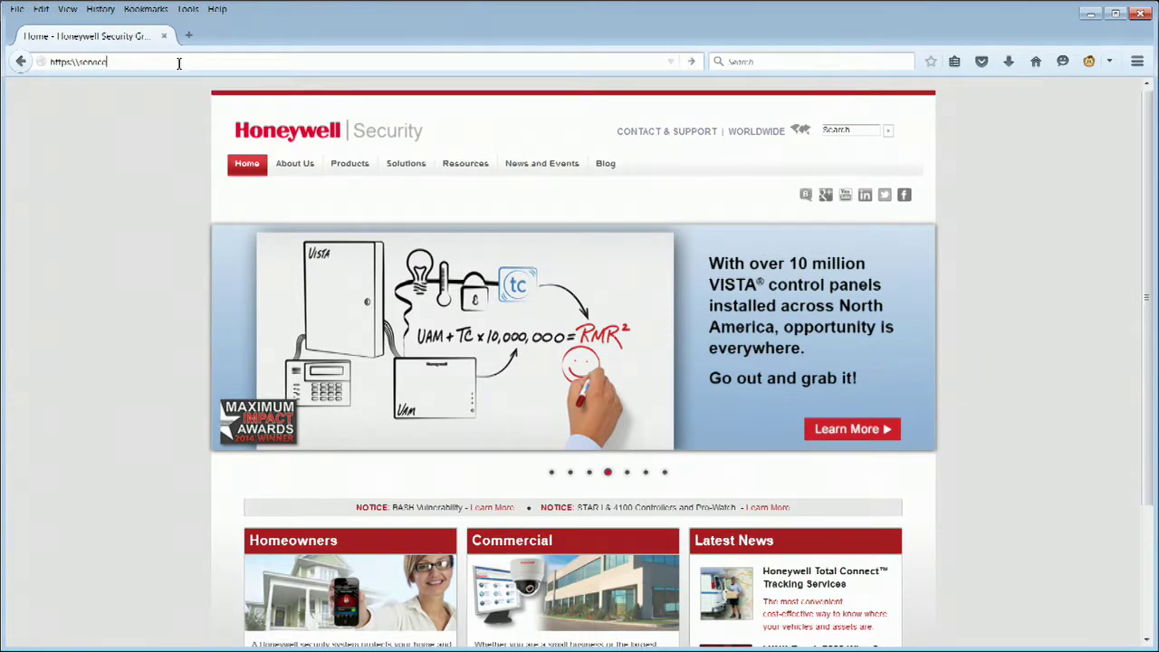
pyautogui.write('services.alarmnc')
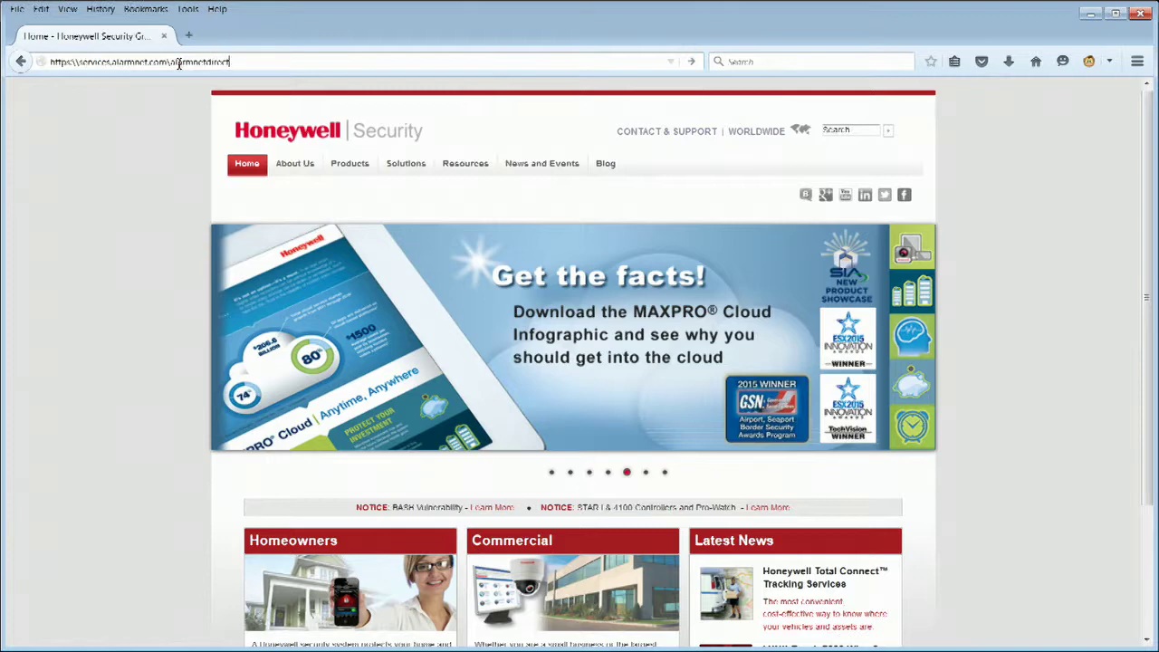
pyautogui.press('Return')
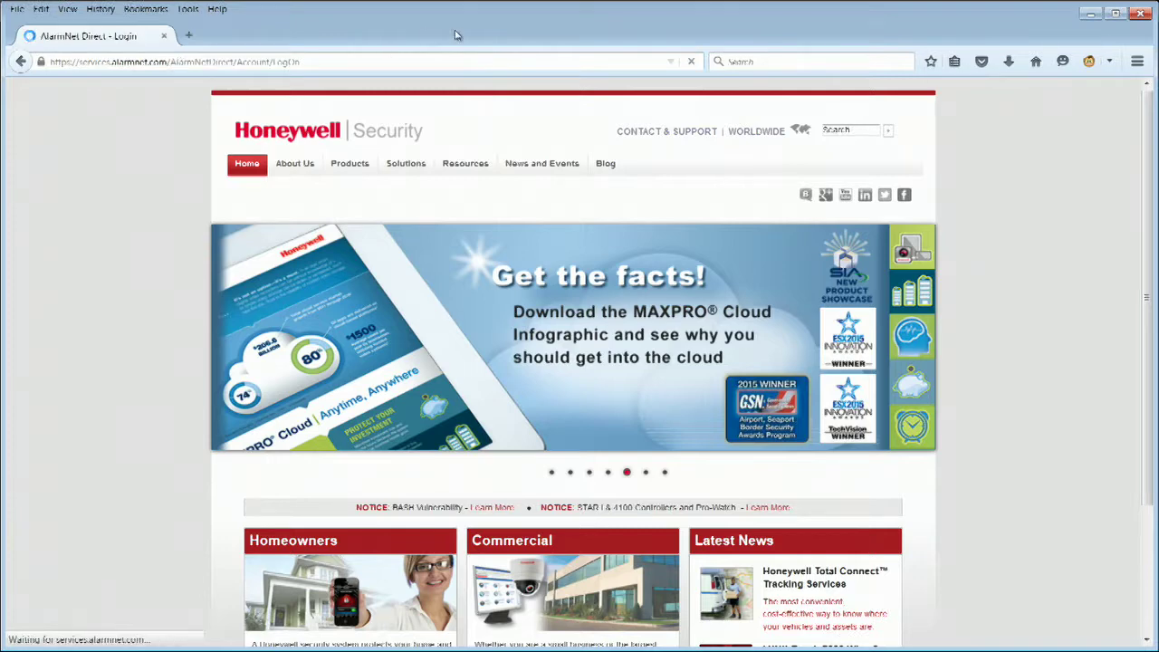
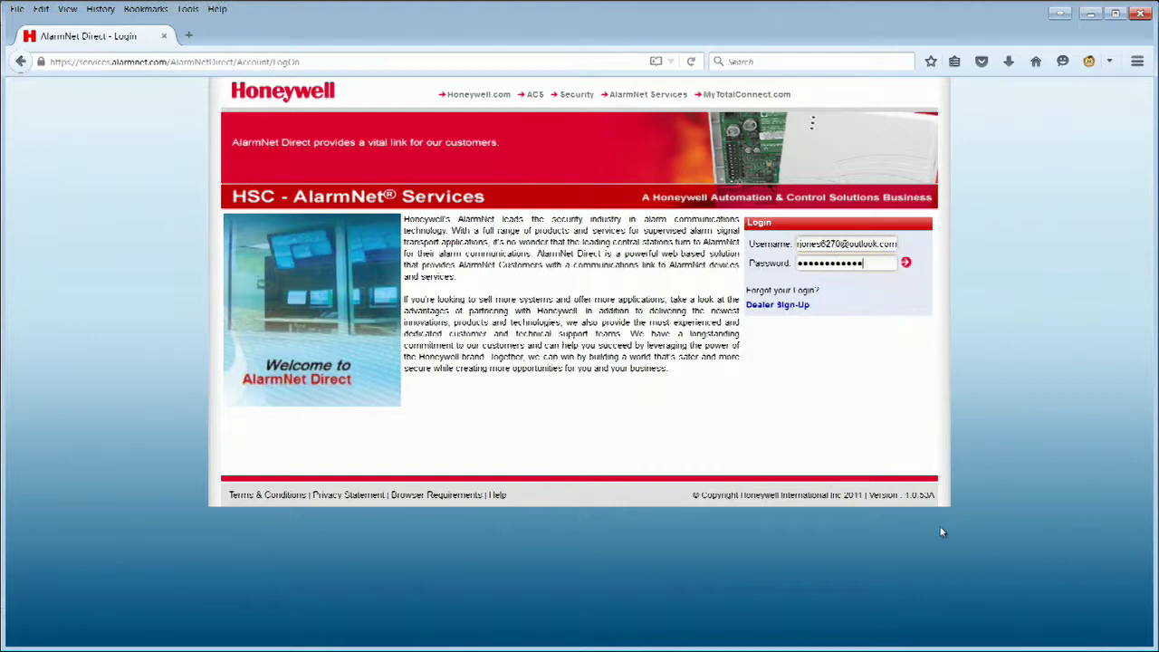
pyautogui.click(905, 262)
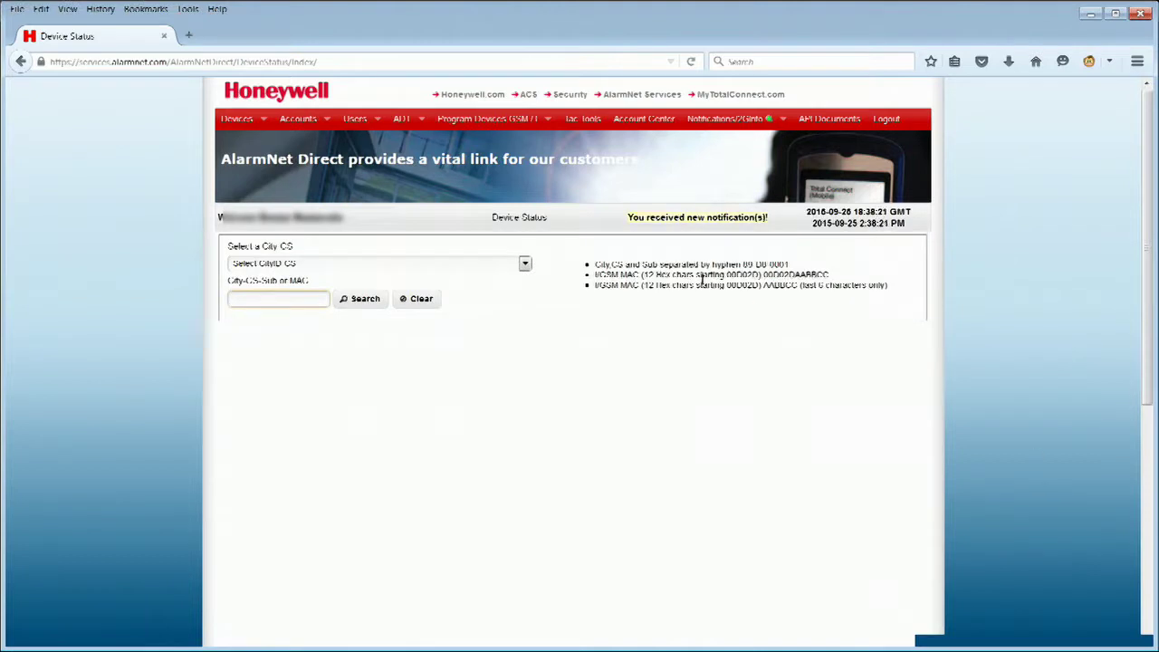
# Show the programmed GSM devices and search for the communicator by its City-CS-Sub number
pyautogui.click(489, 120)
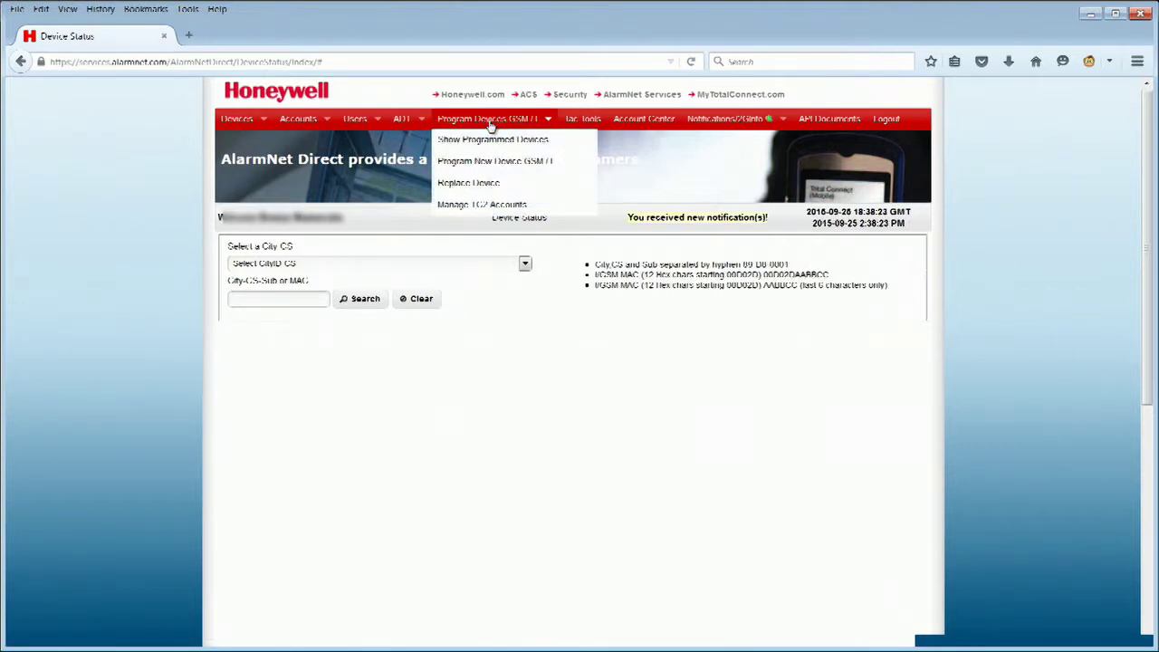
pyautogui.click(489, 142)
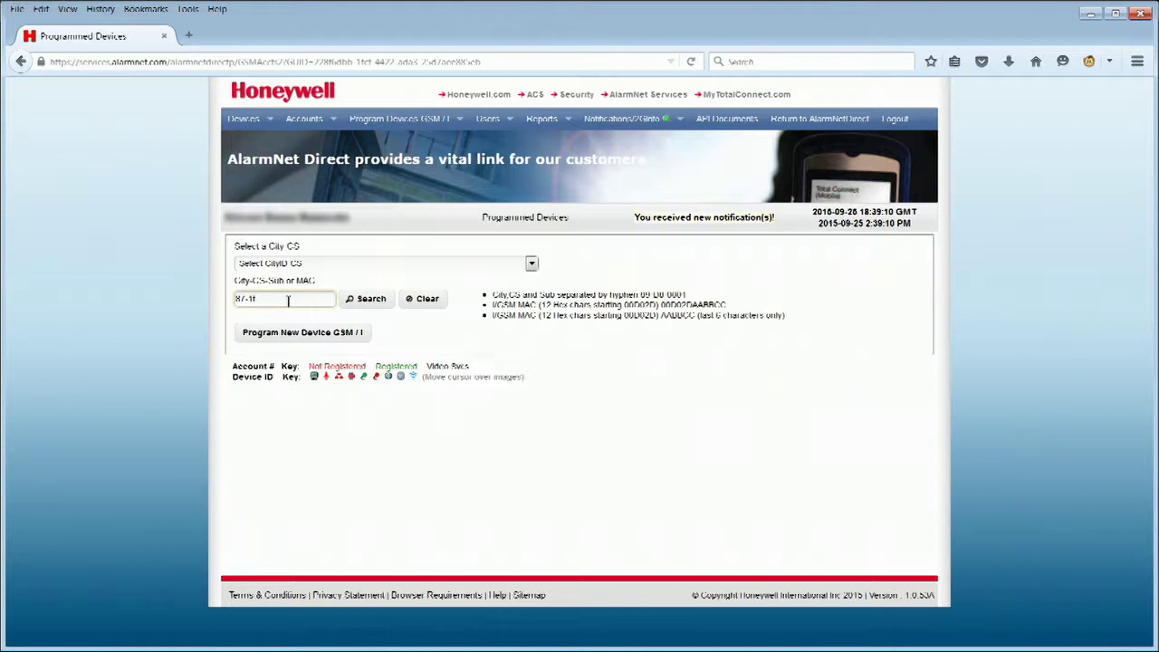
pyautogui.write('0001')
pyautogui.click(360, 299)
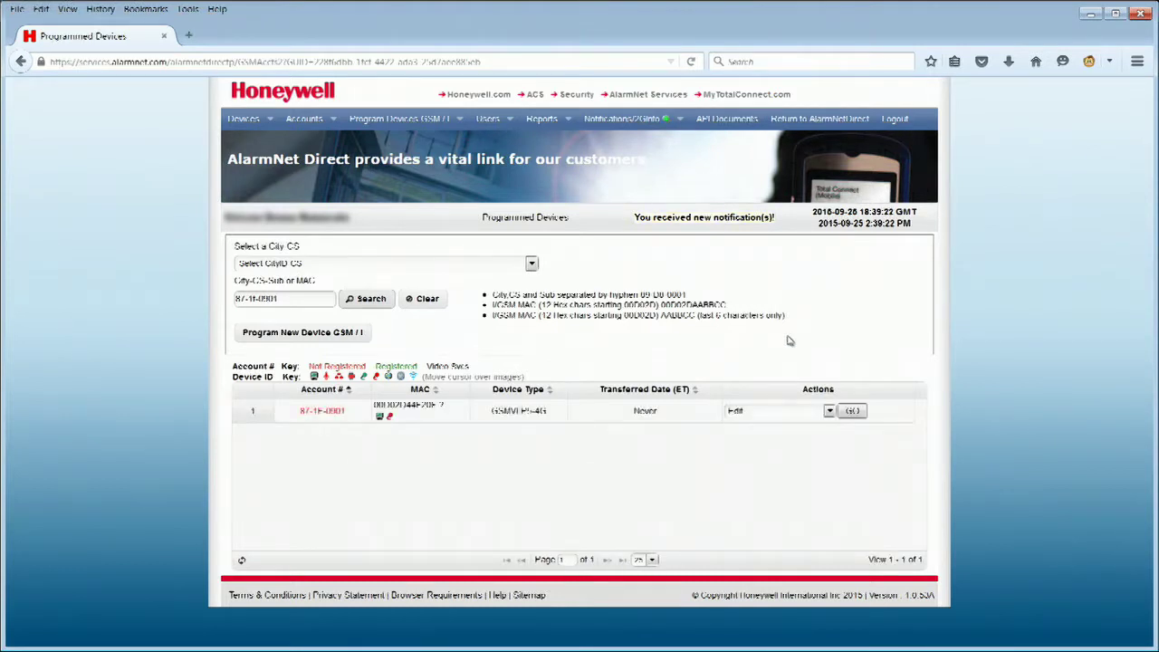
# Edit the device's account and set Video Alarm Verification to Yes
pyautogui.click(824, 412)
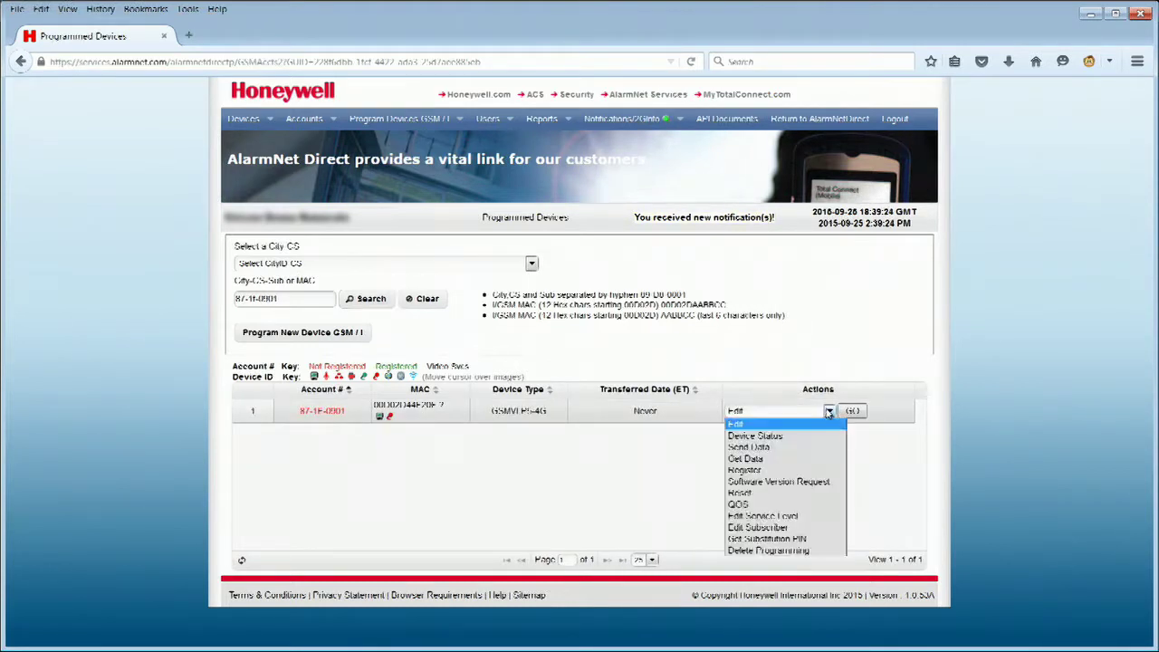
pyautogui.click(809, 425)
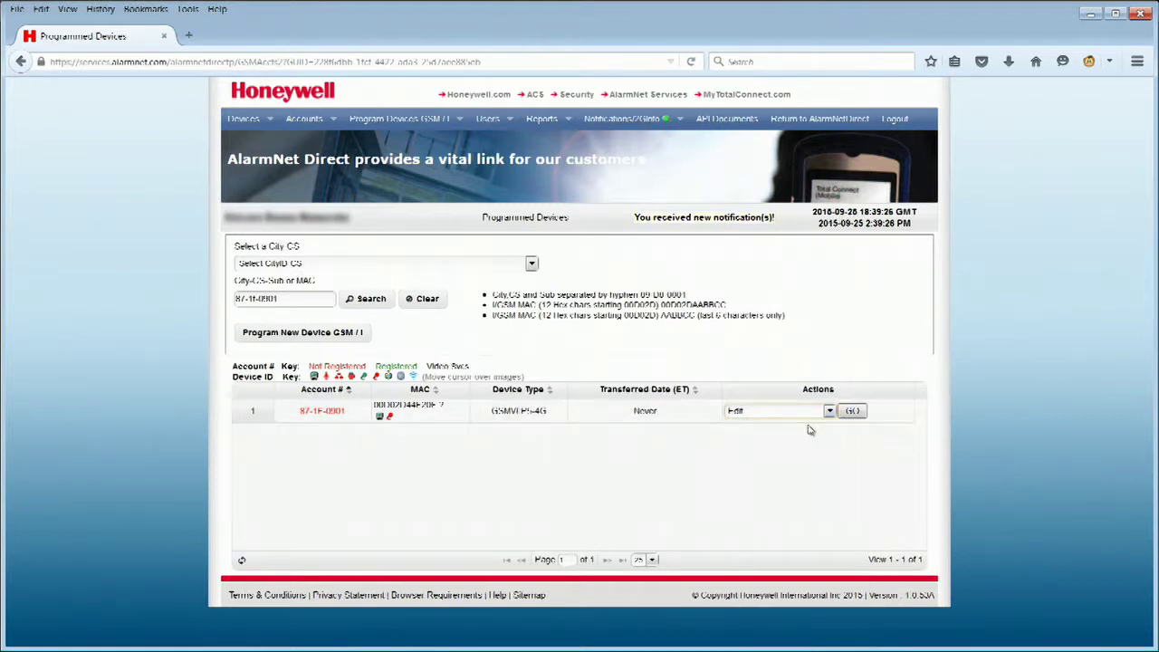
pyautogui.click(852, 411)
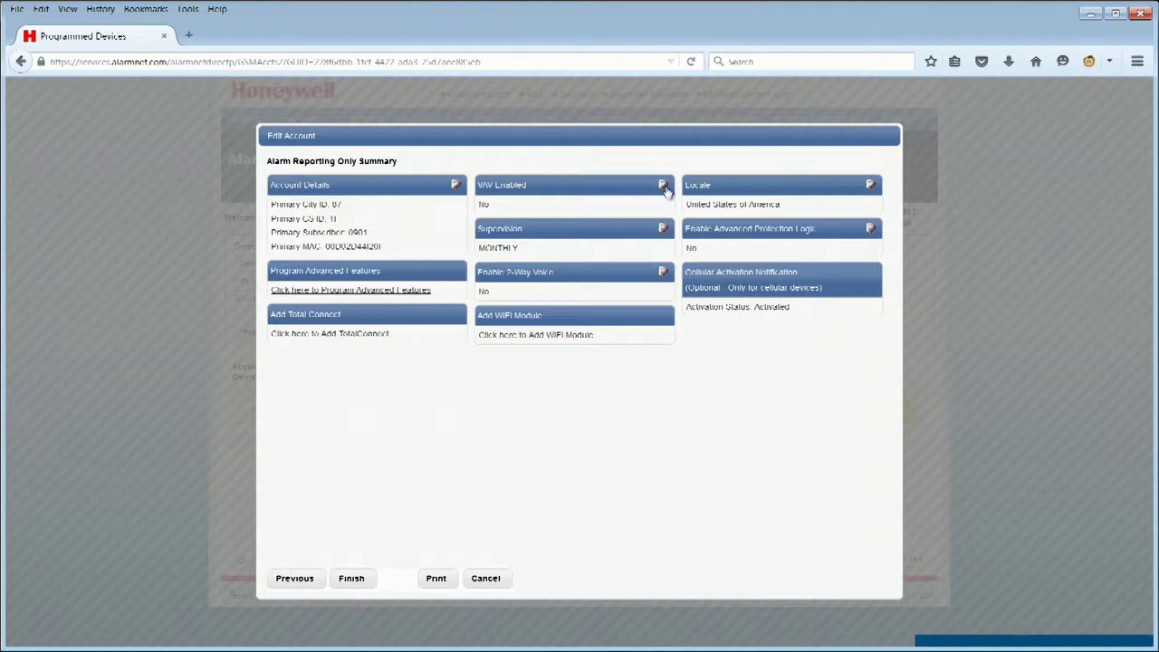
pyautogui.click(664, 187)
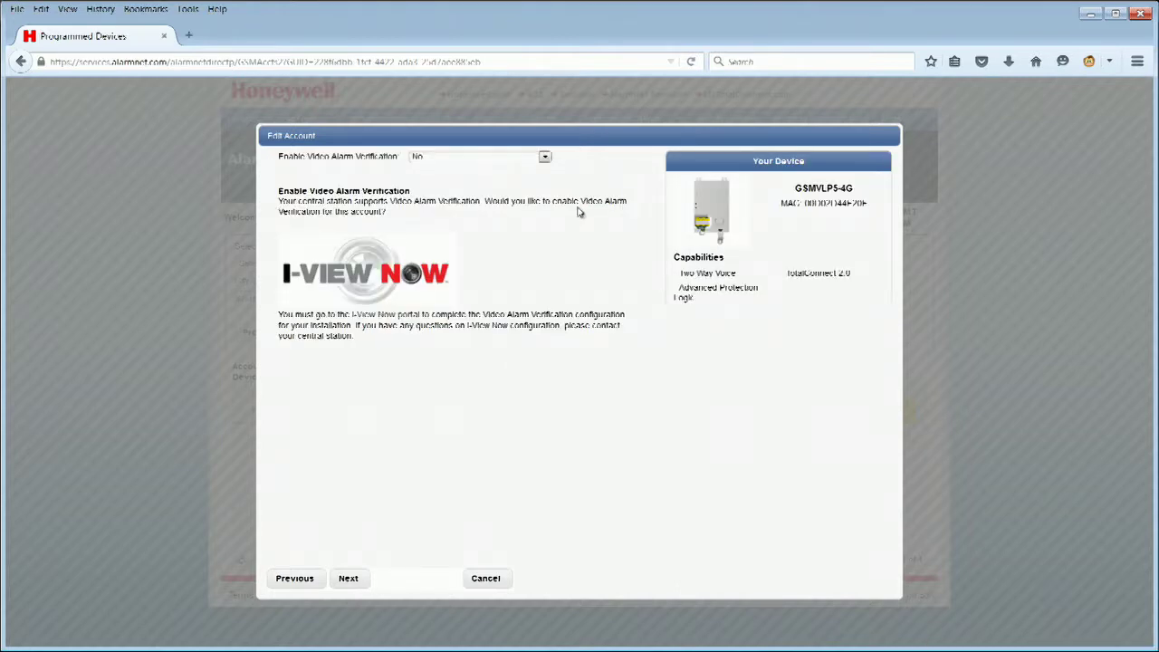
pyautogui.click(545, 158)
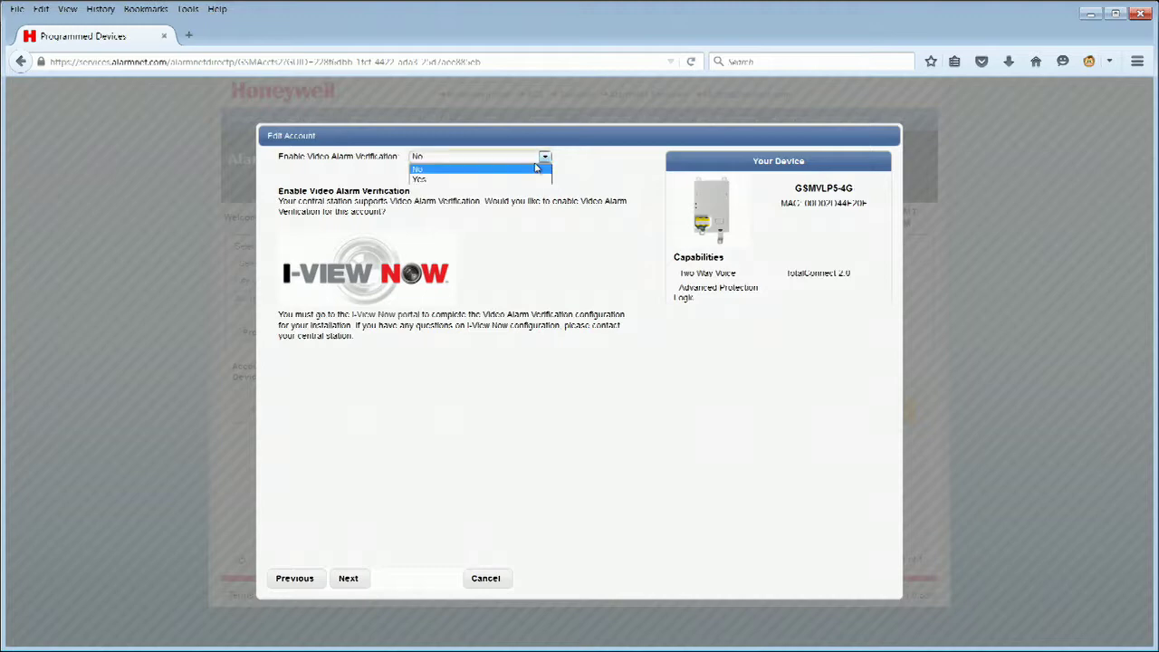
pyautogui.click(532, 182)
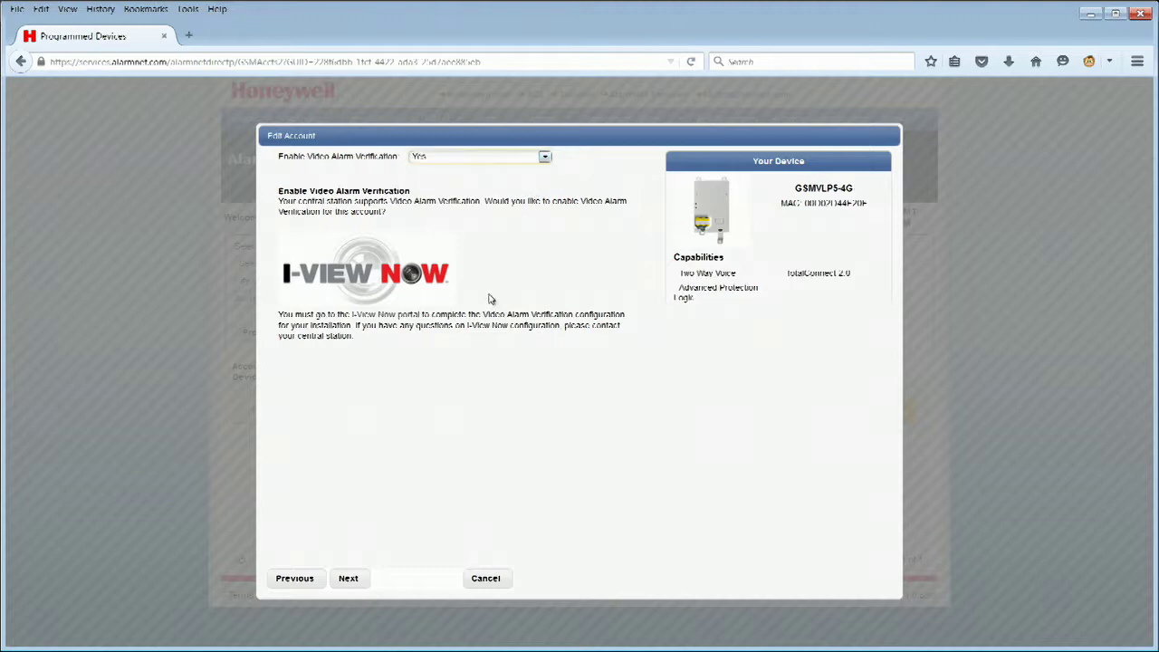
# Step through country, supervision, APL and two-way voice pages to the summary and save
pyautogui.click(352, 581)
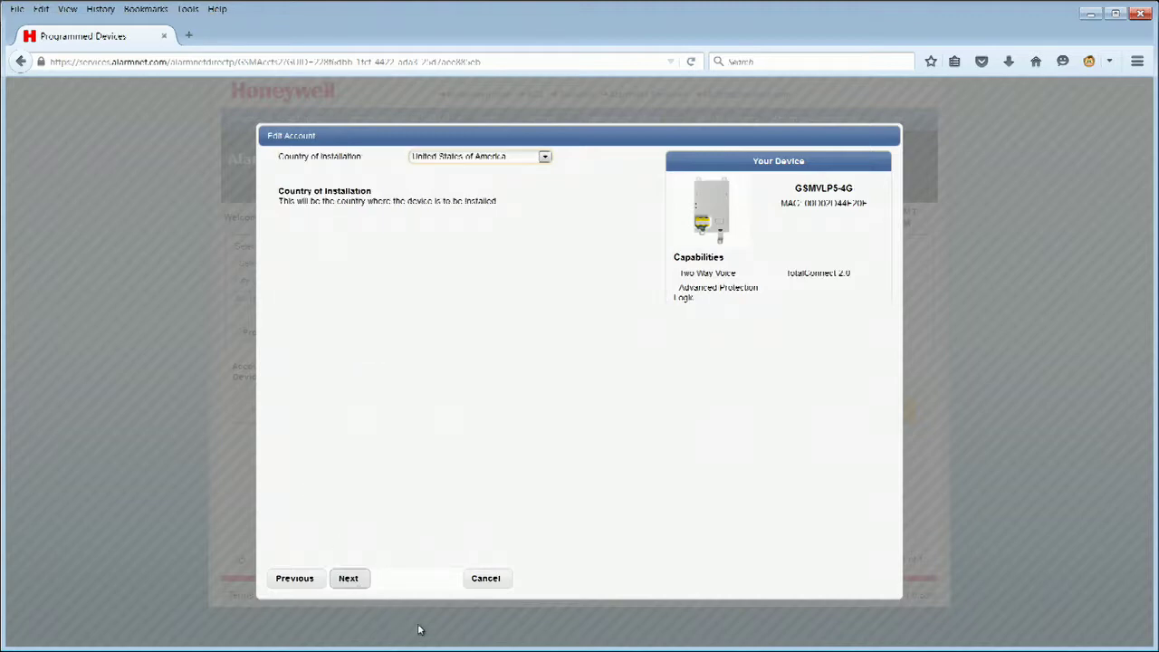
pyautogui.click(351, 583)
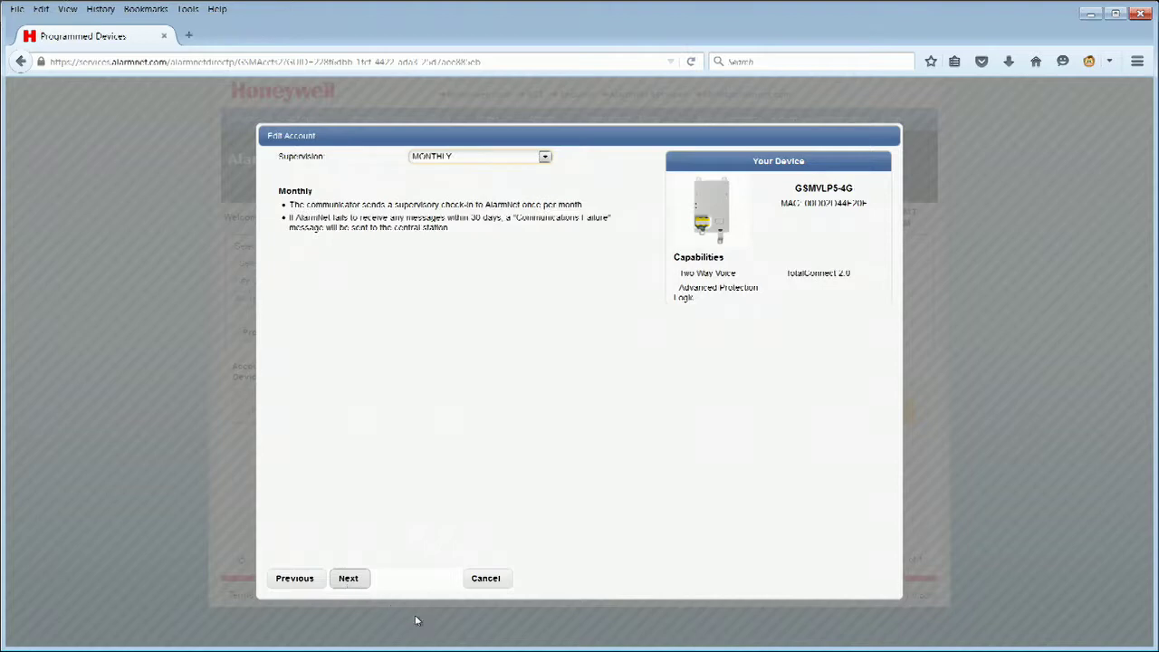
pyautogui.click(350, 579)
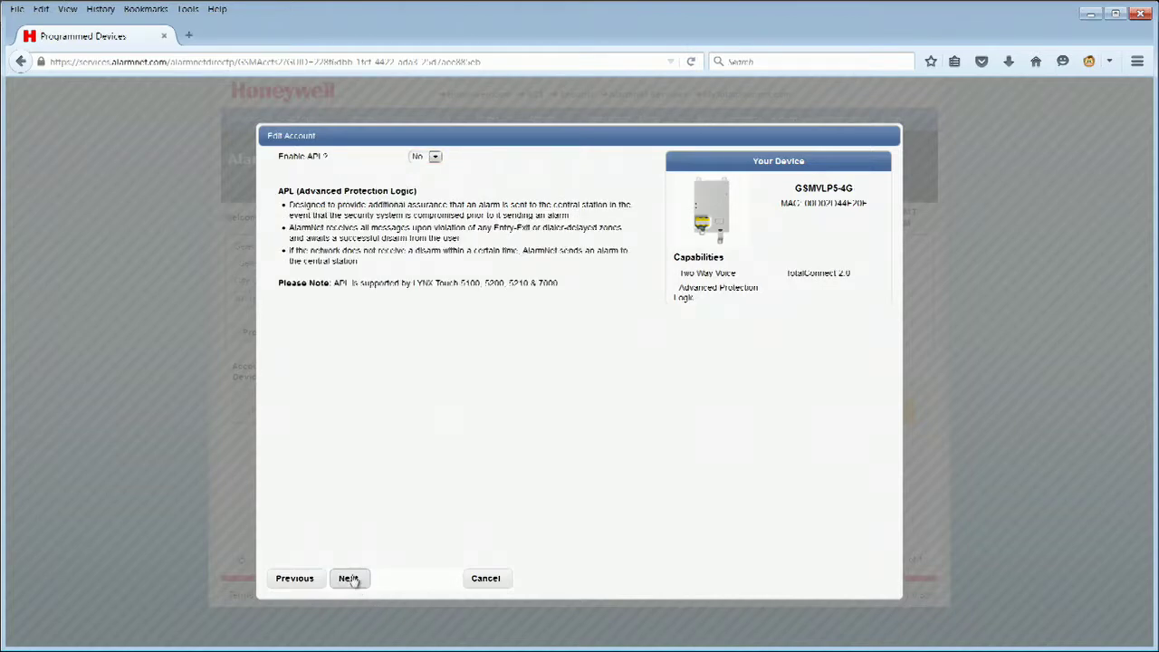
pyautogui.click(349, 579)
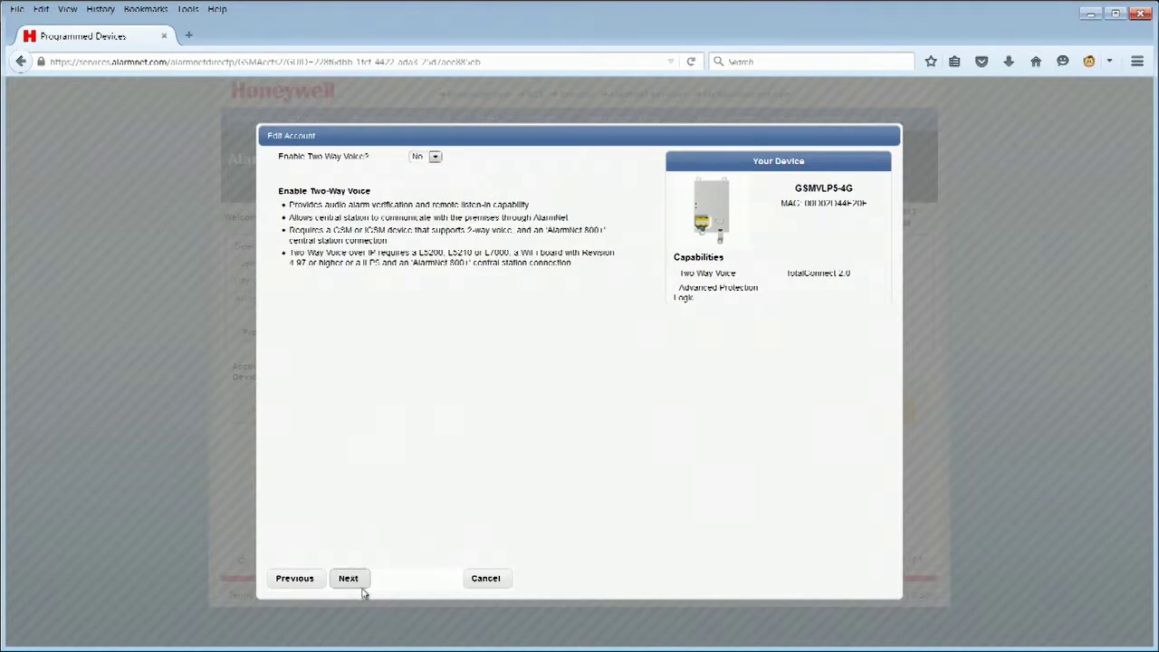
pyautogui.click(353, 582)
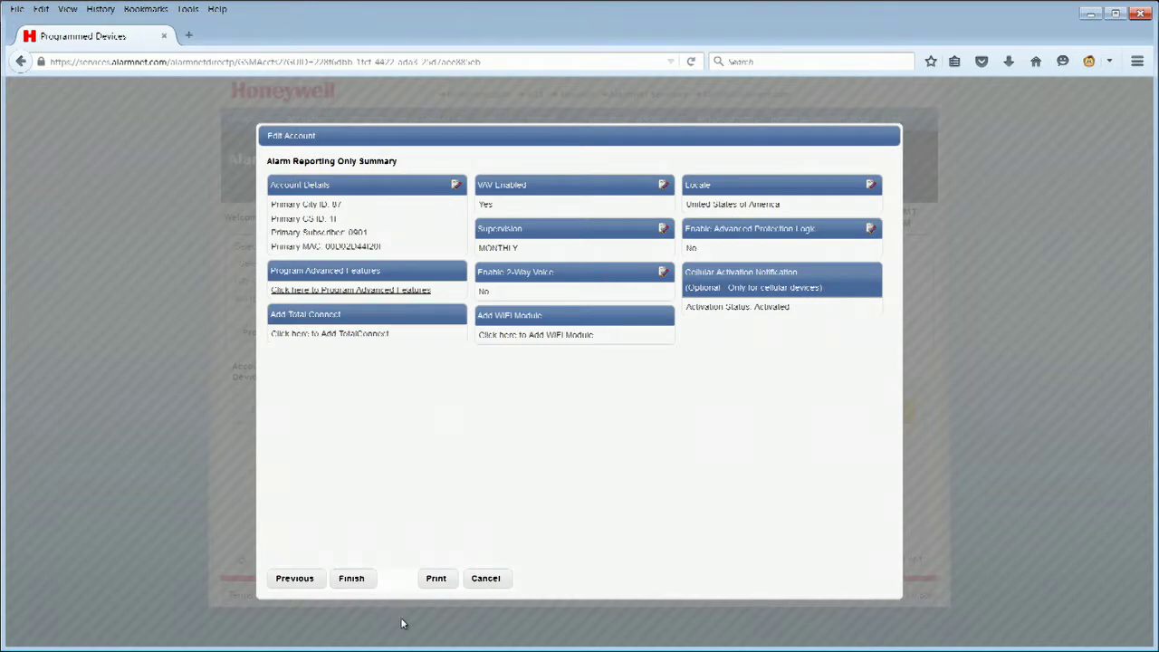
pyautogui.click(351, 580)
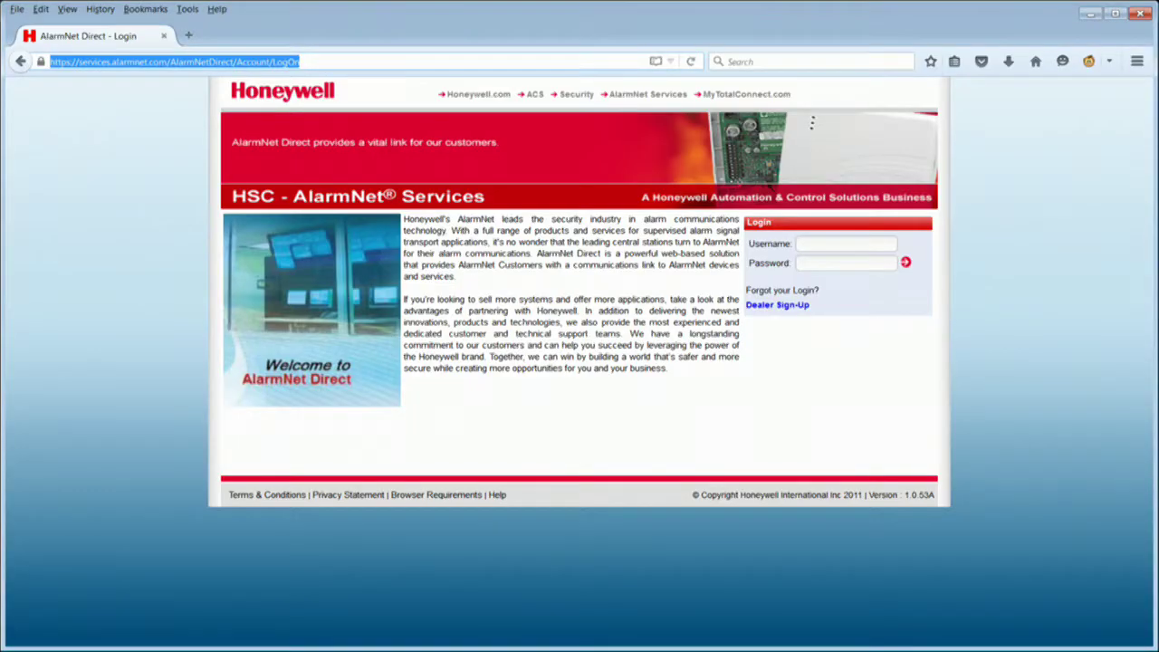
pyautogui.write('https')
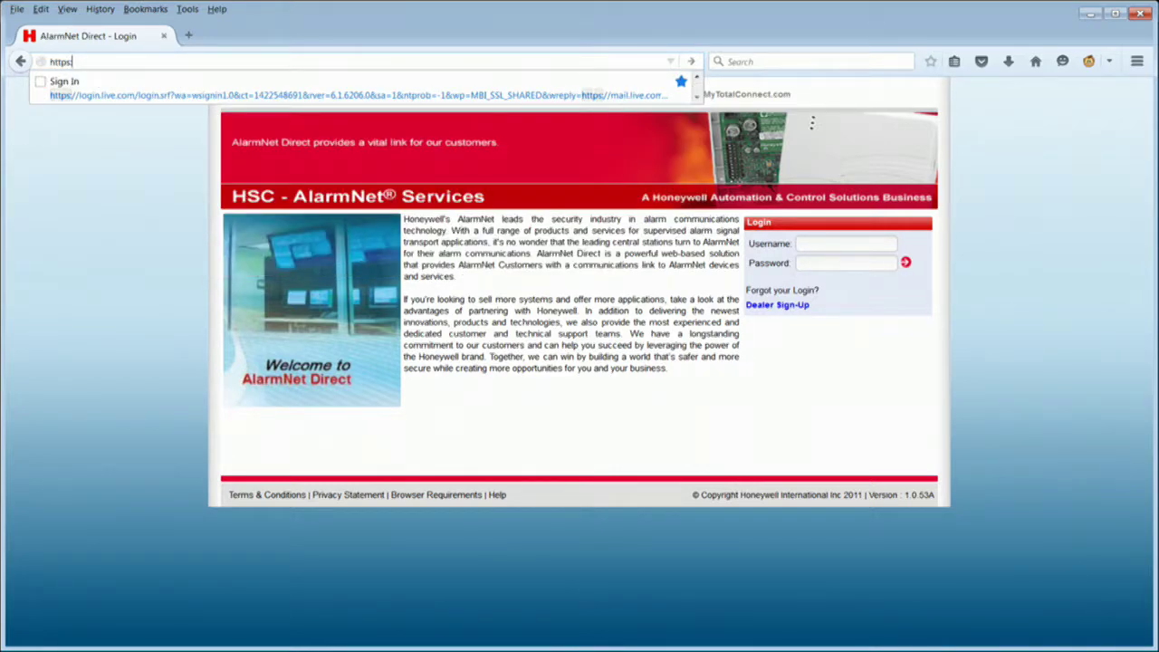
pyautogui.write('://')
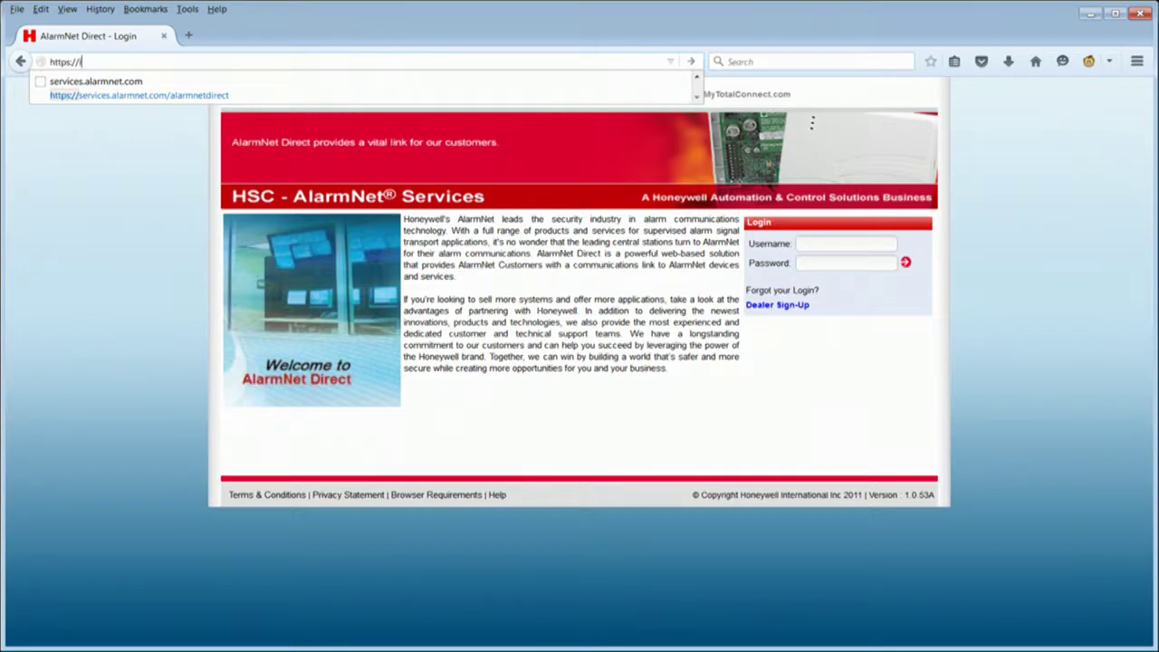
pyautogui.write('li')
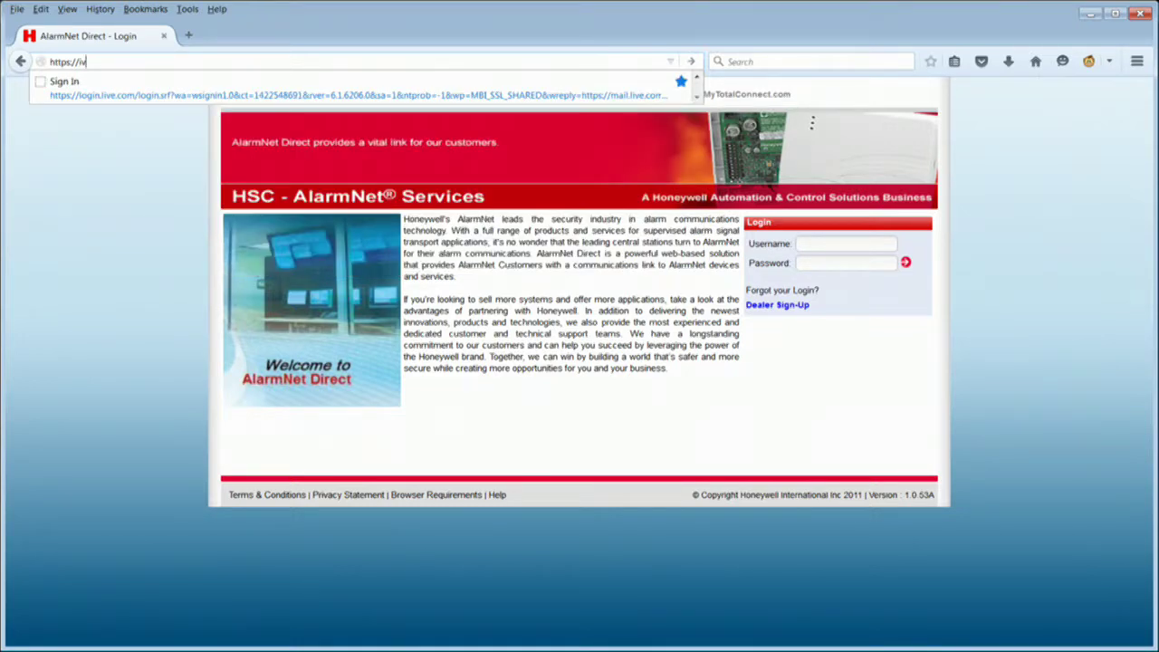
pyautogui.write('v')
pyautogui.press('BackSpace')
pyautogui.write('vnvie')
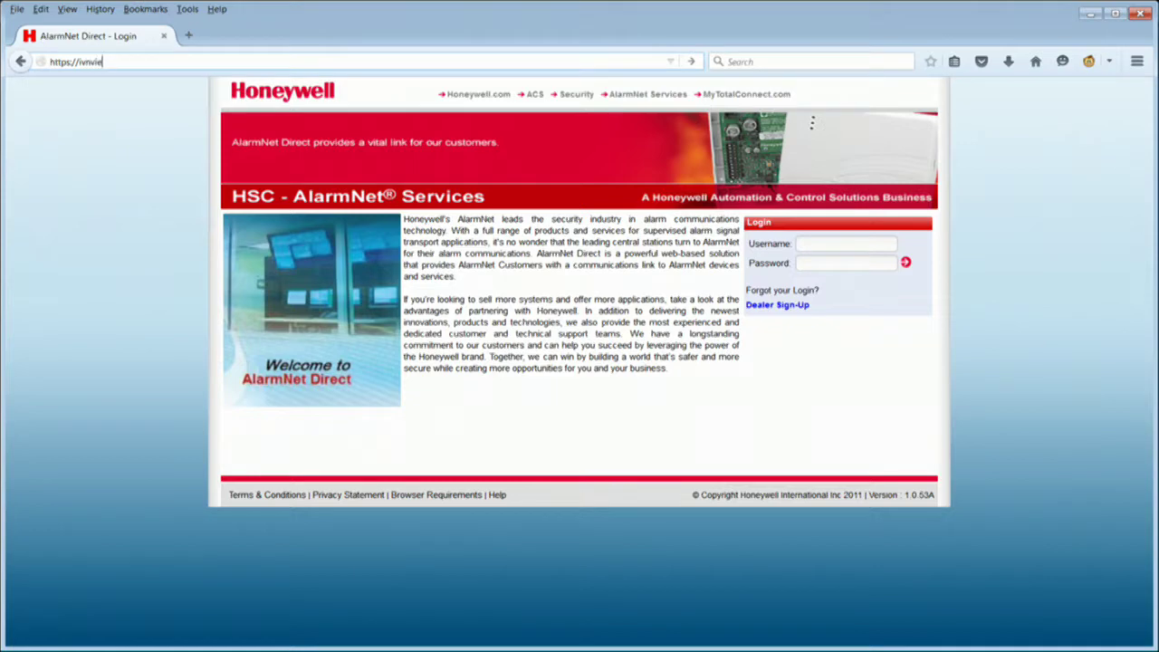
pyautogui.write('w.com/portal/login')
pyautogui.press('Return')
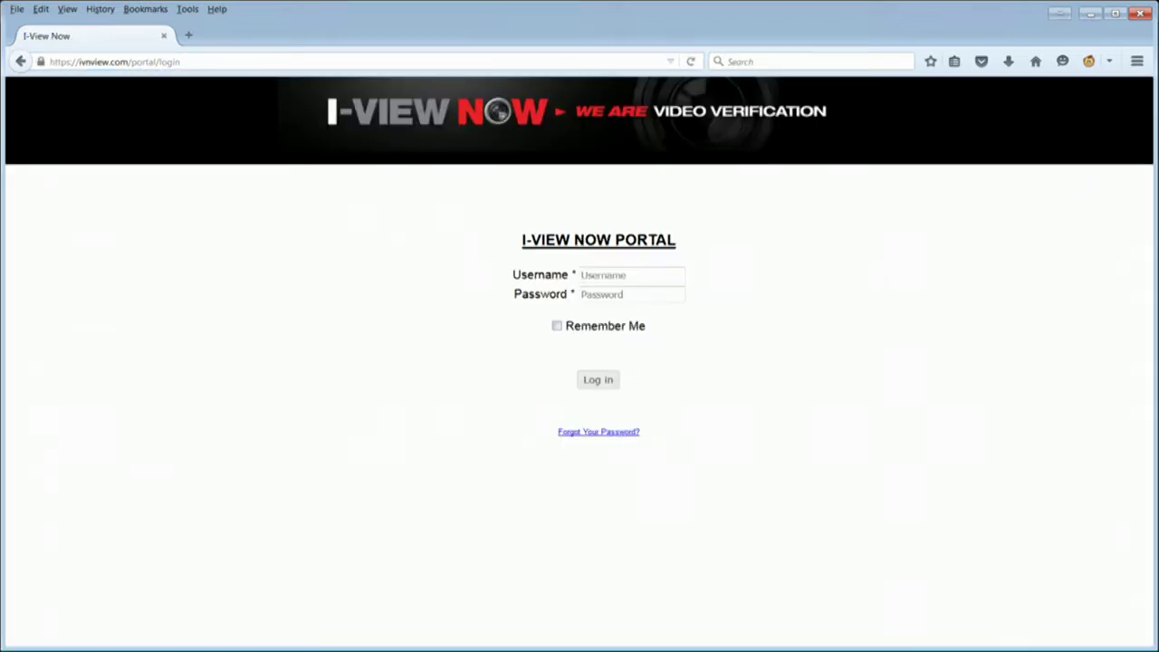
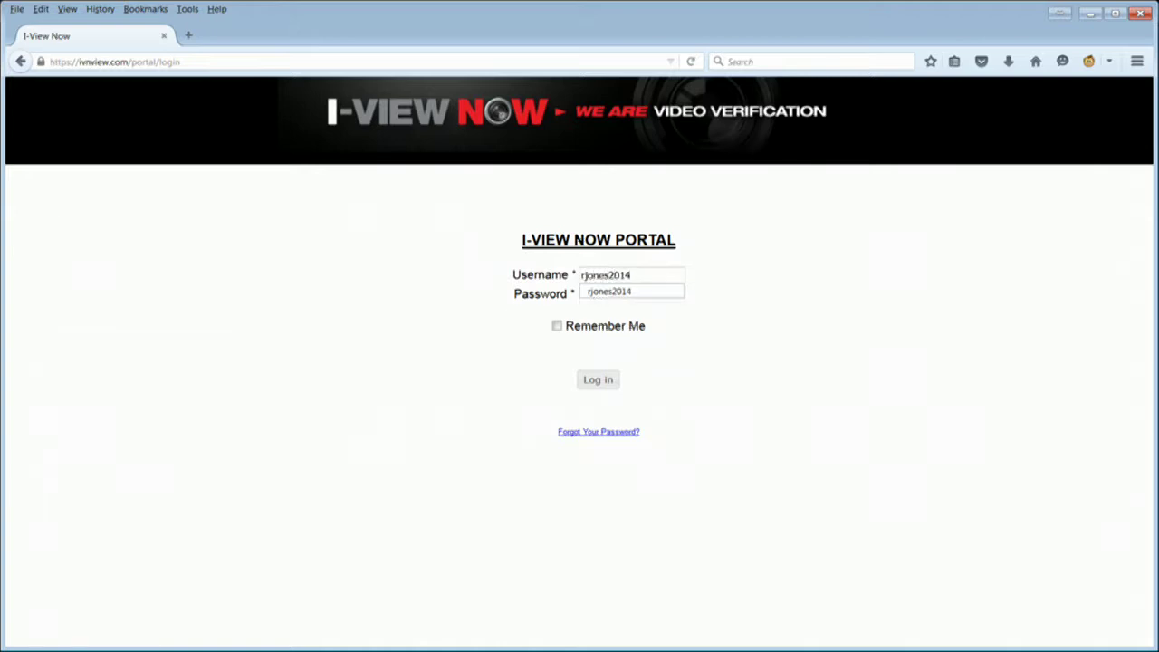
# Log in to the I-View Now portal with the dealer's username and password
pyautogui.click(631, 294)
pyautogui.write('••••••••••')
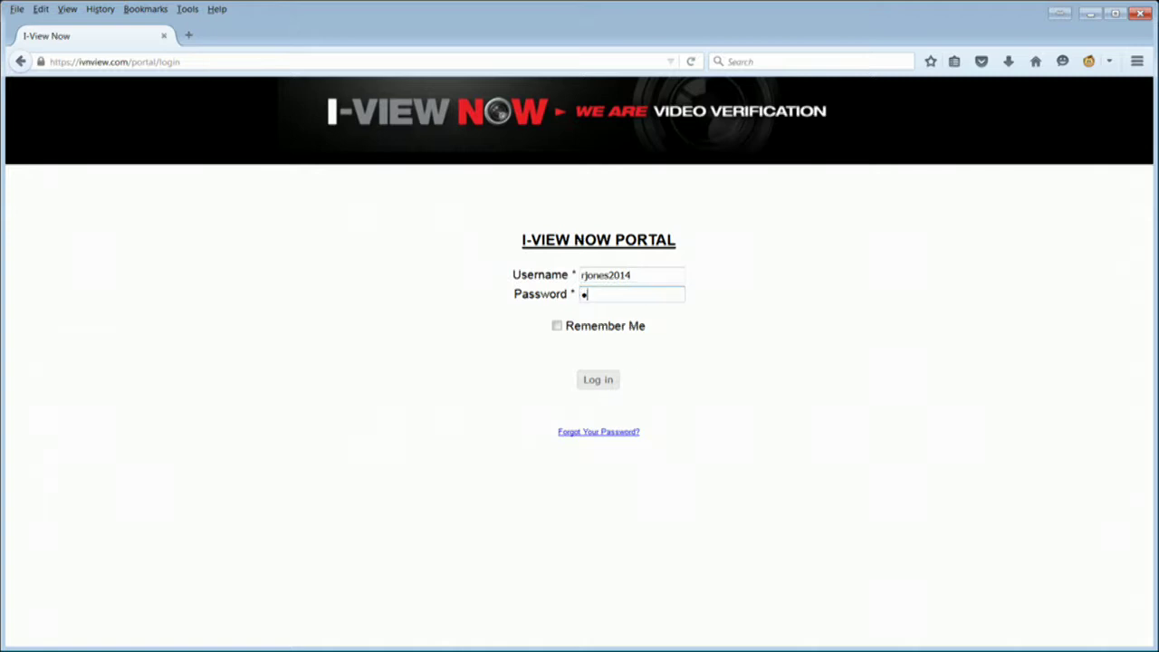
pyautogui.write('••')
pyautogui.click(596, 380)
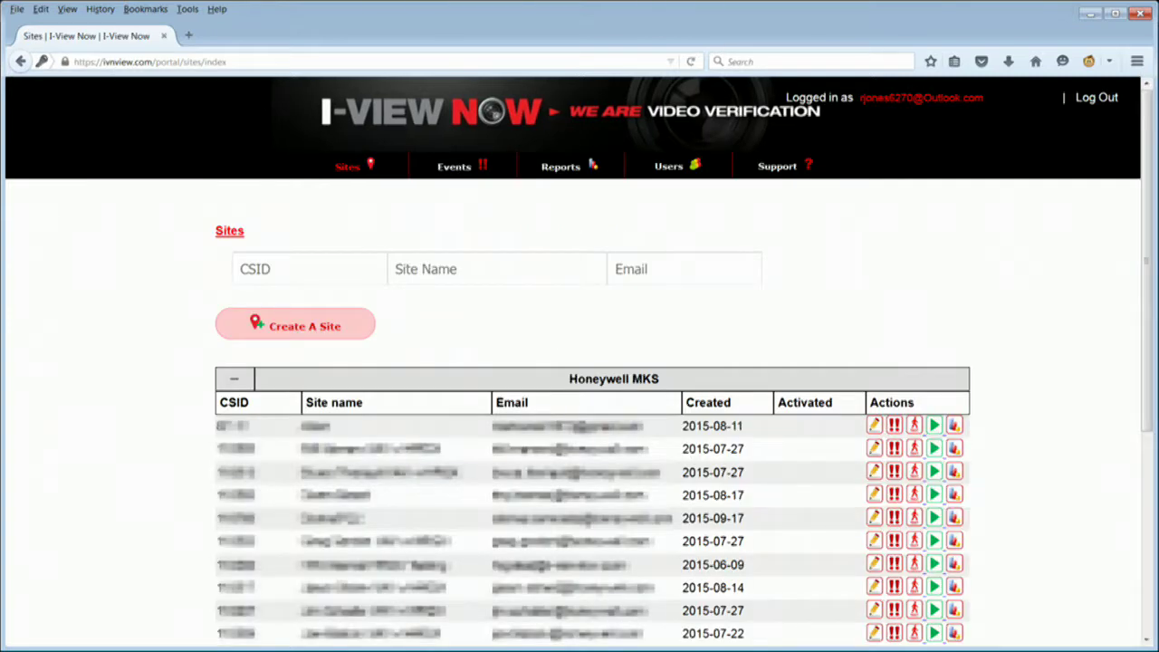
# Start a new site and enter the user's full name, e-mail twice, cell number and AT&T provider
pyautogui.click(323, 328)
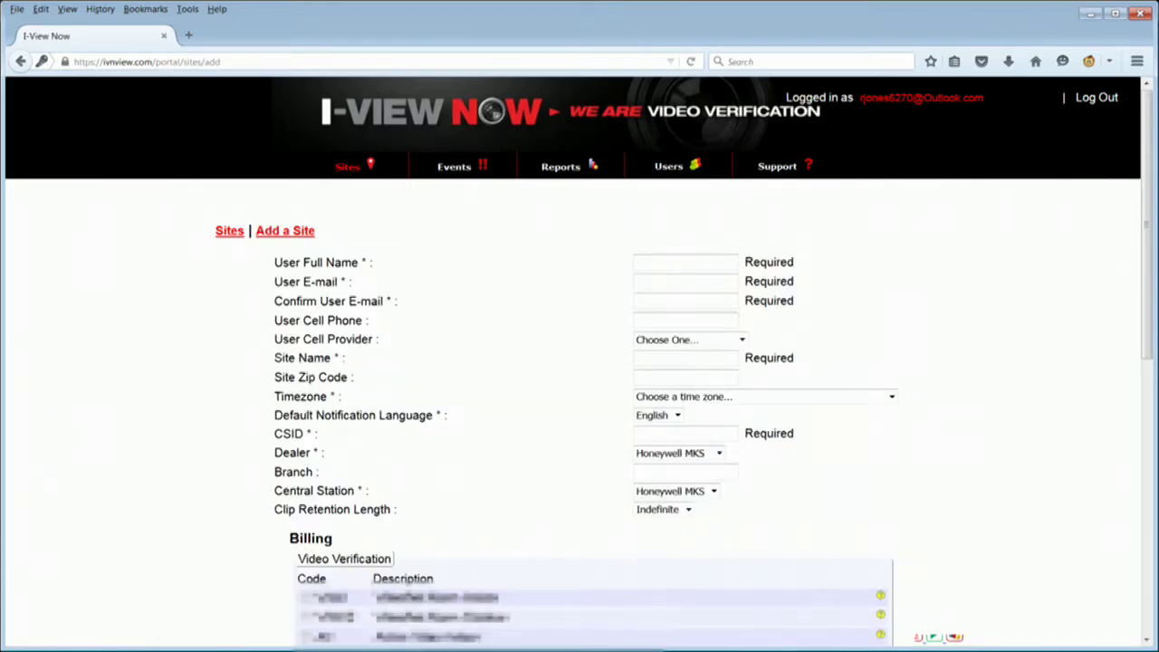
pyautogui.click(694, 265)
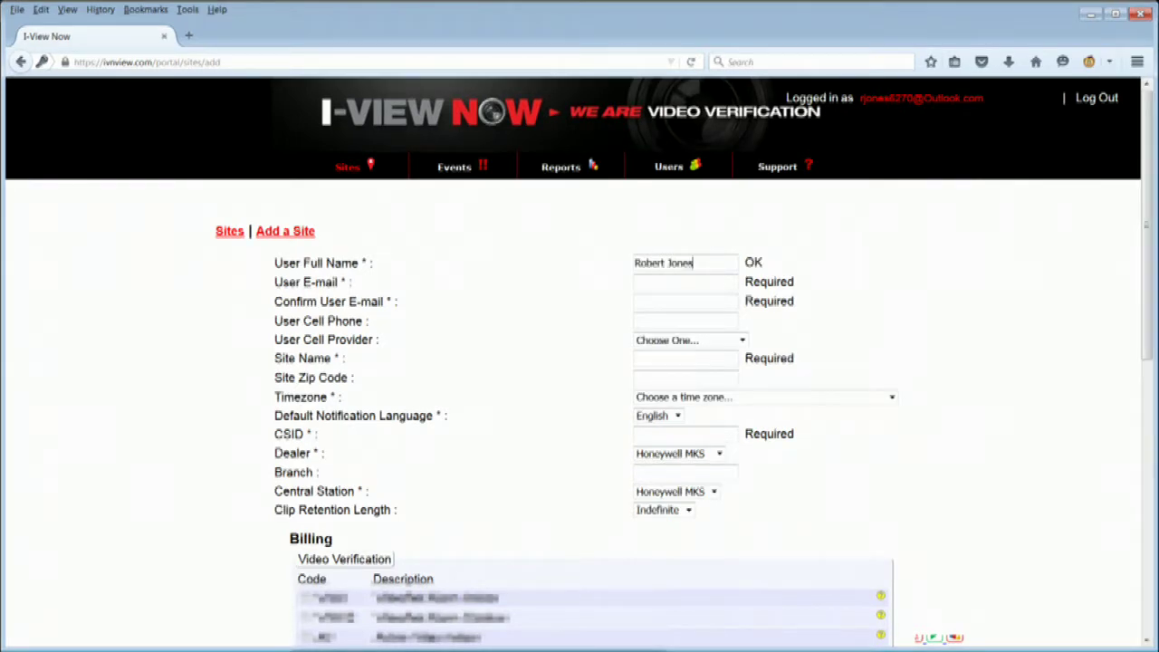
pyautogui.press('Tab')
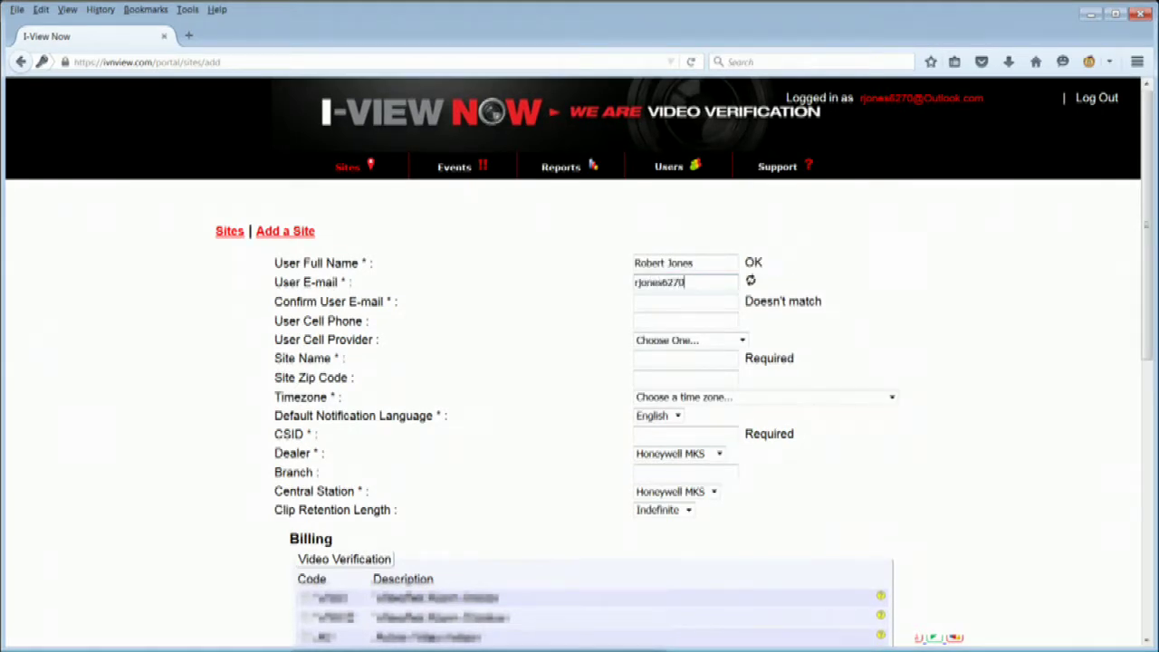
pyautogui.press('Tab')
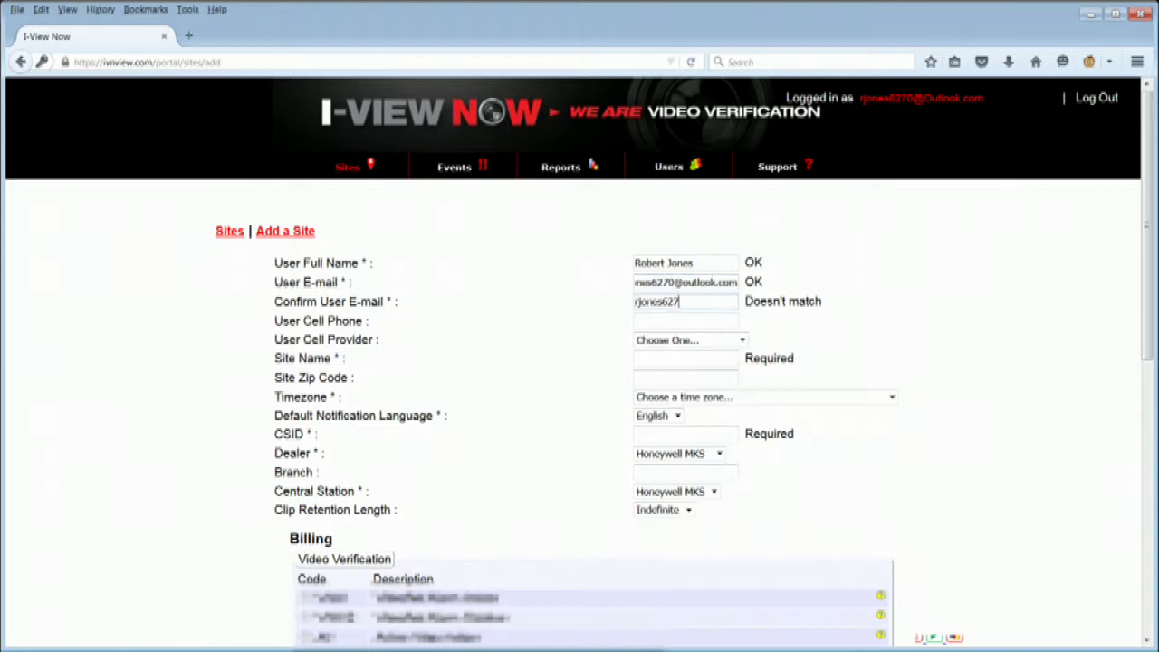
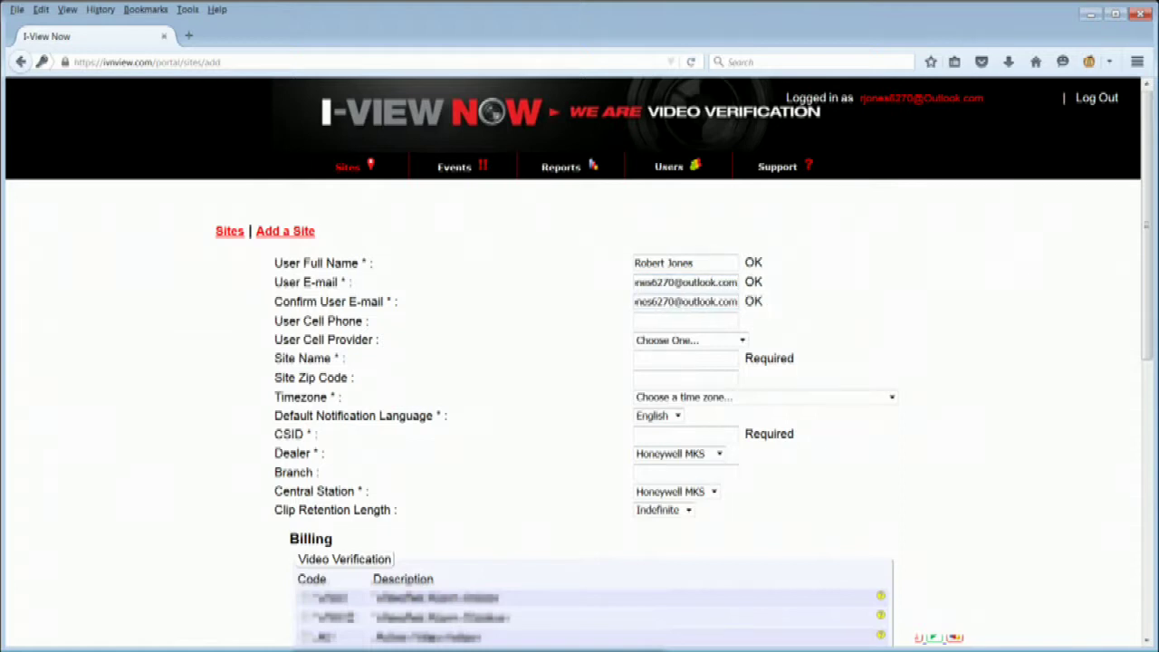
pyautogui.press('Tab')
pyautogui.write('5165551234')
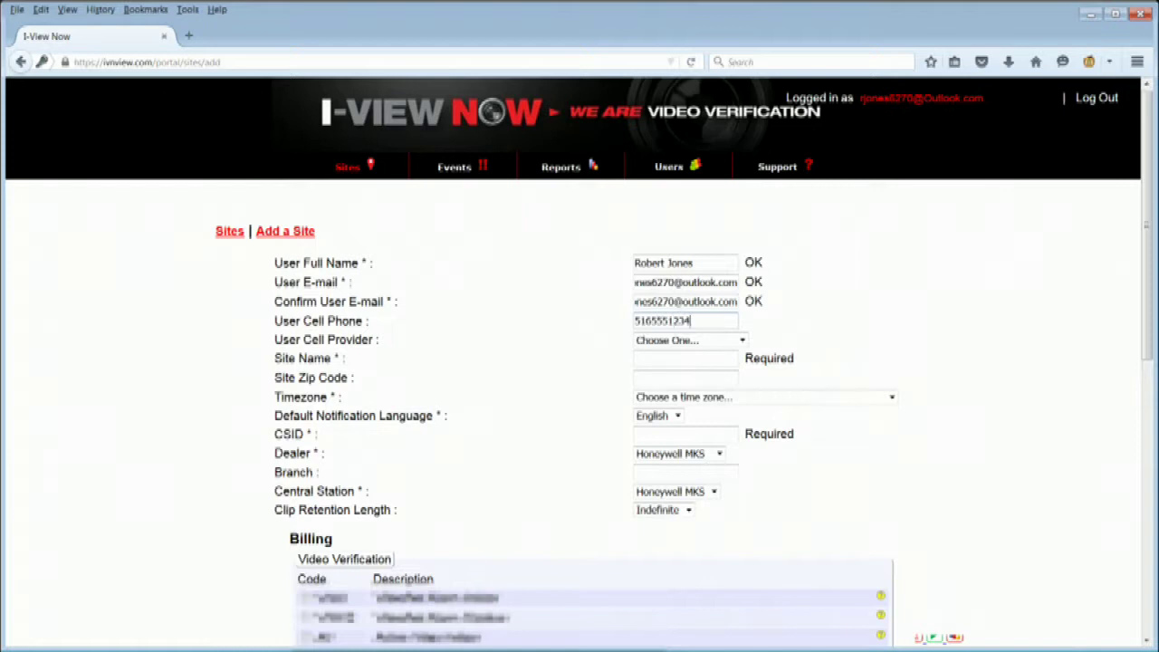
pyautogui.click(742, 341)
pyautogui.click(686, 380)
# Name the site Alarmdealer with its zip code, US Eastern Time and CSID, accept fees, and create it
pyautogui.click(691, 359)
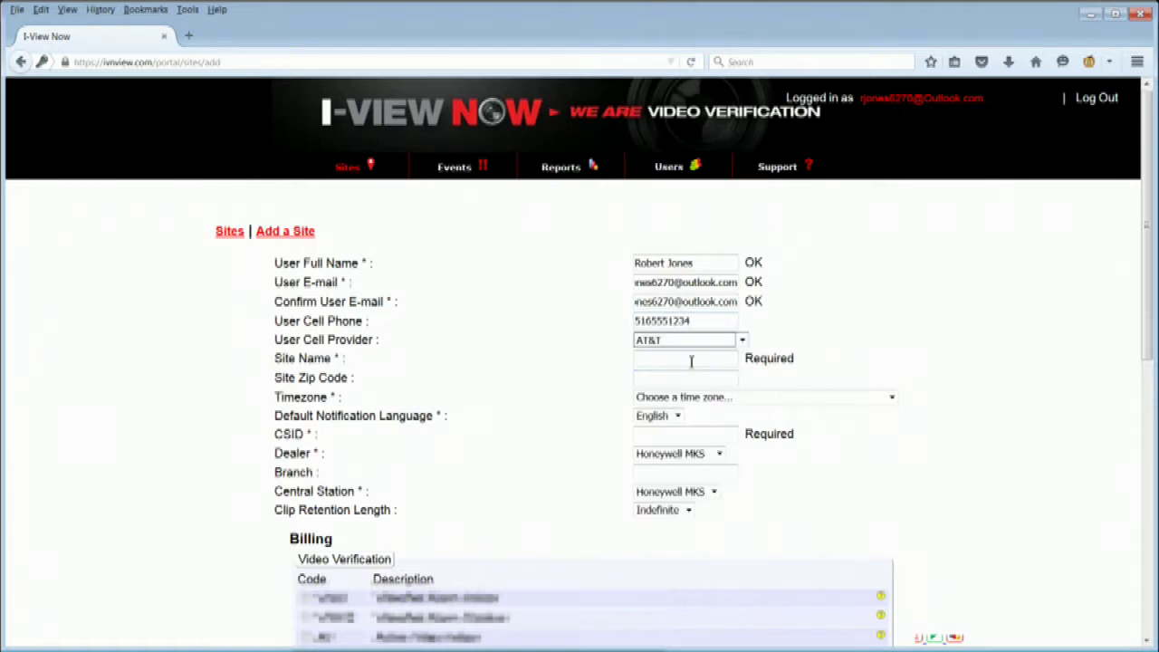
pyautogui.write('Alarmdealer')
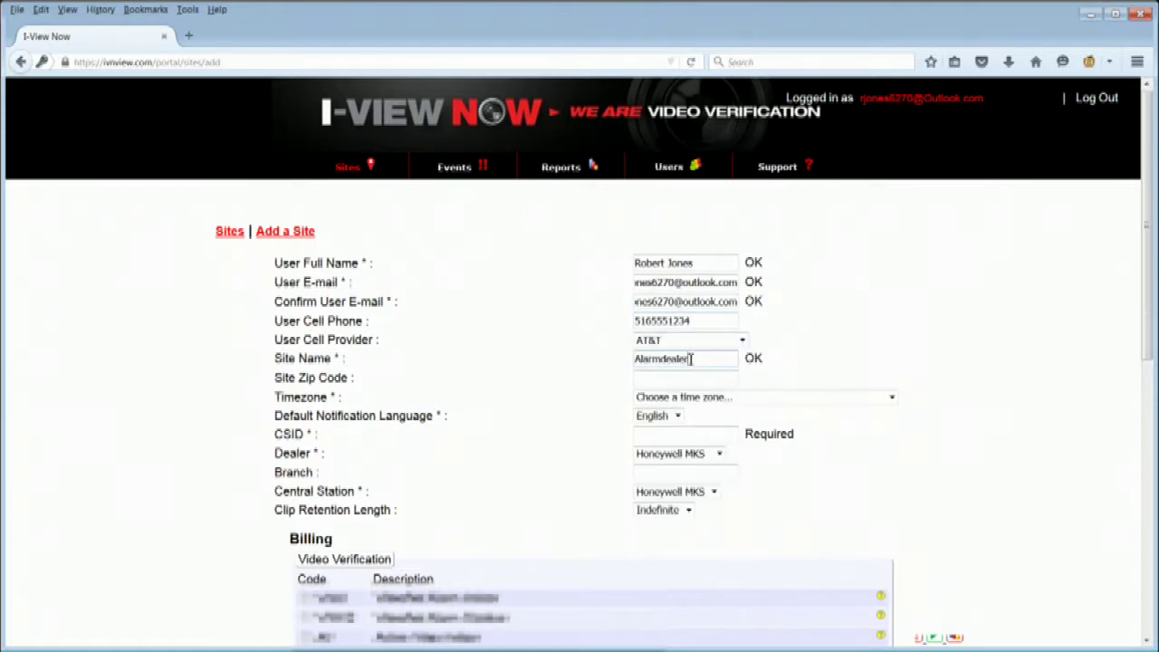
pyautogui.click(714, 379)
pyautogui.write('11747')
pyautogui.click(784, 397)
pyautogui.click(797, 476)
pyautogui.click(695, 435)
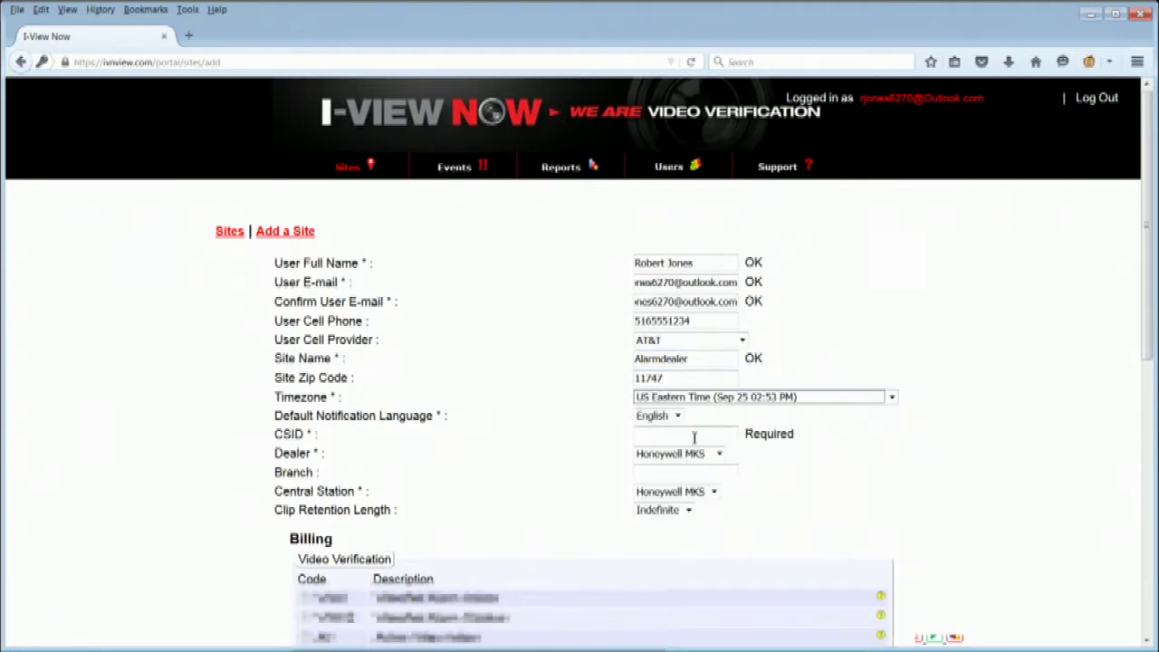
pyautogui.write('110901')
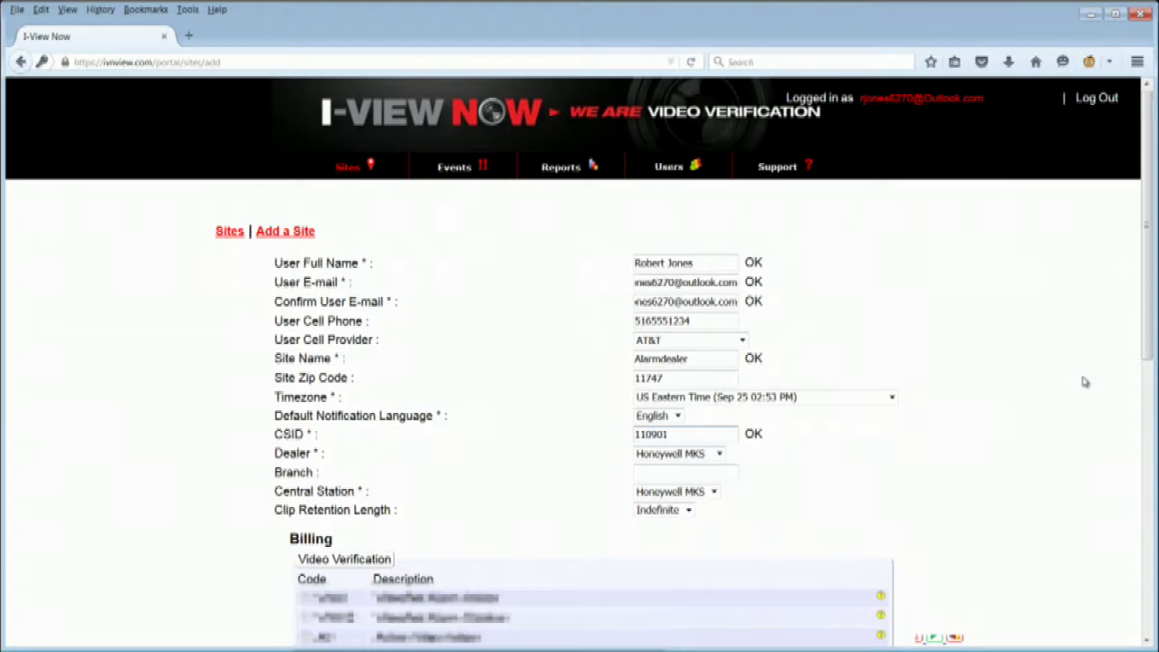
pyautogui.scroll(-10, 1150, 385)
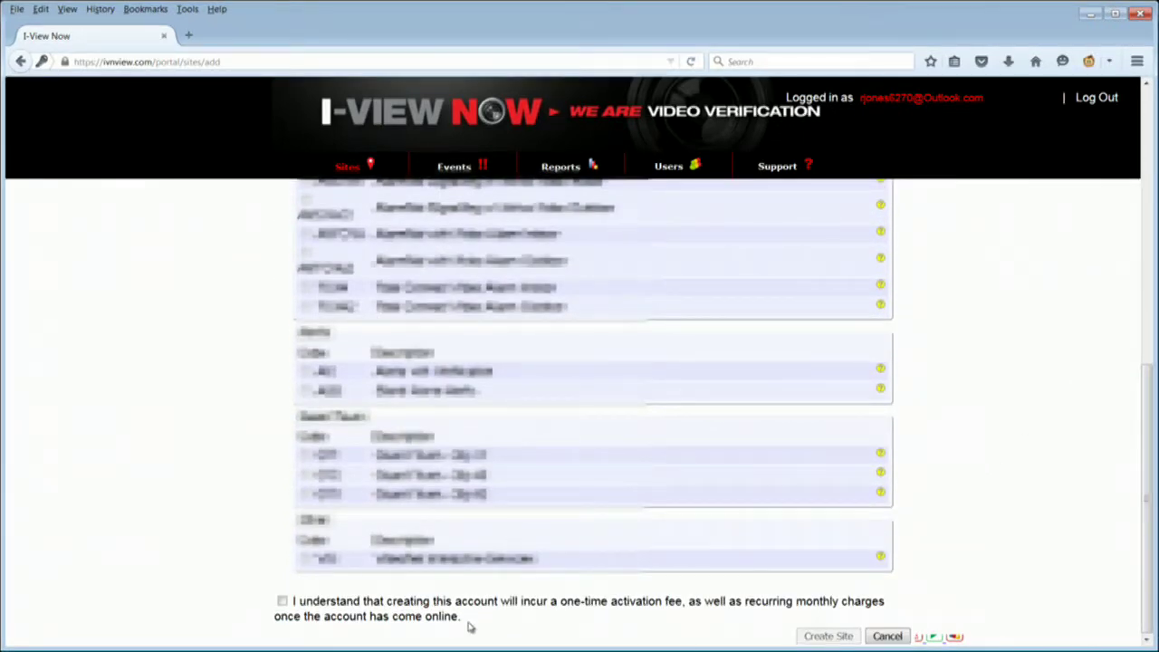
pyautogui.click(283, 602)
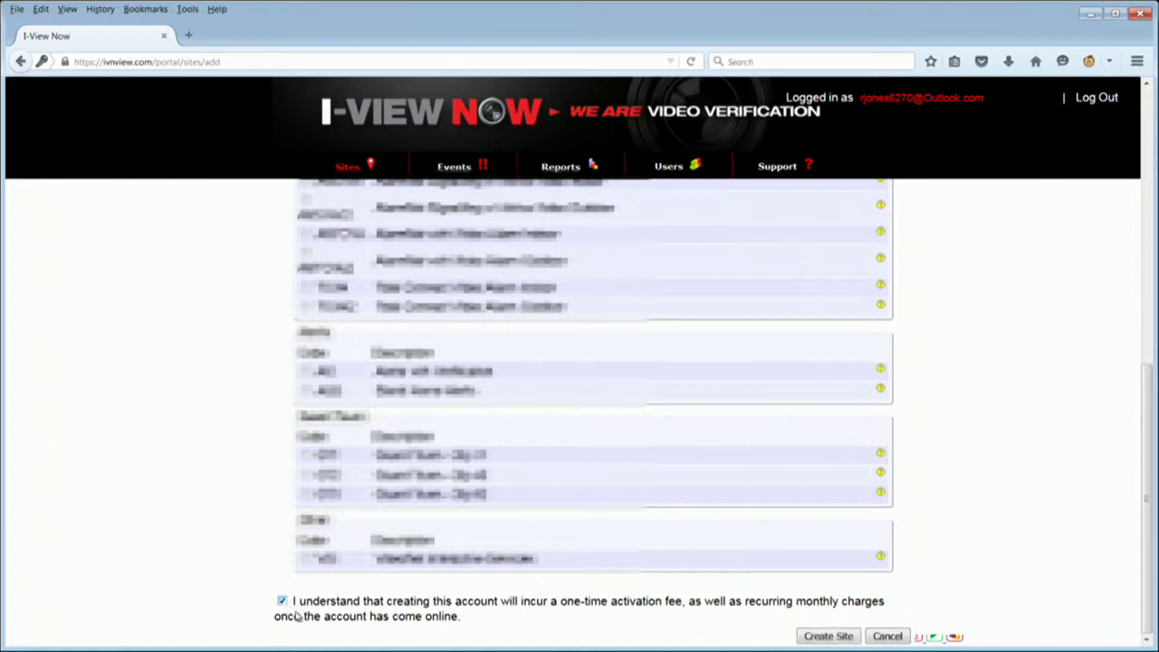
pyautogui.click(828, 637)
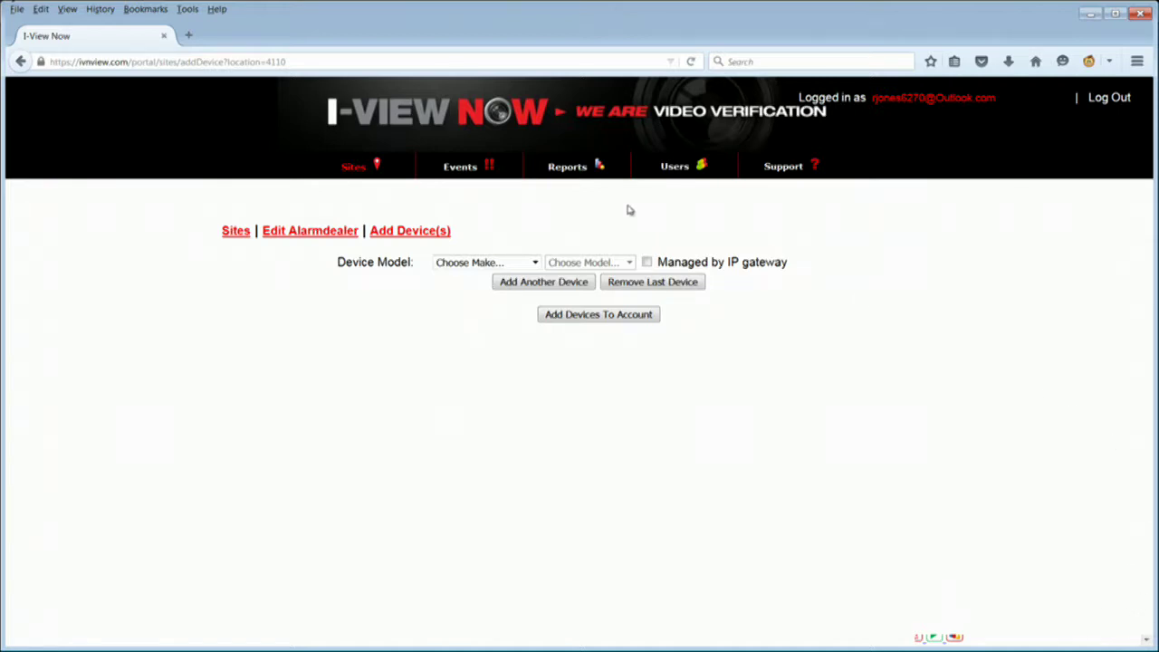
# Add a device of make Honeywell, model Total Connect 2 + AlarmNet, to the Alarmdealer site
pyautogui.click(536, 263)
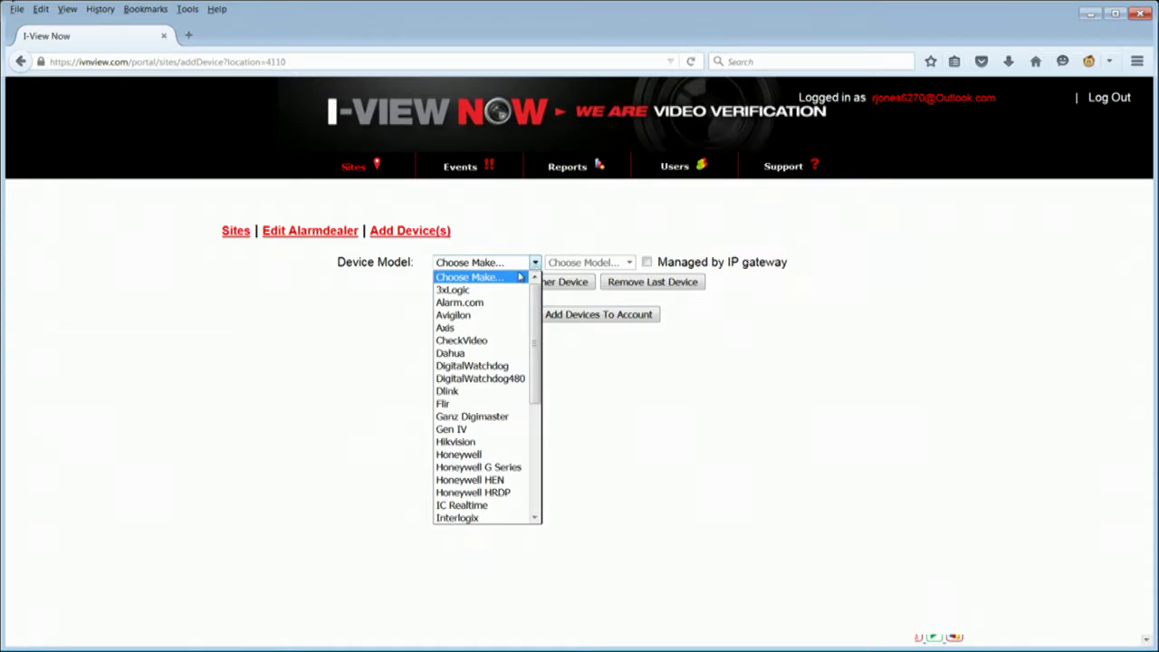
pyautogui.click(480, 454)
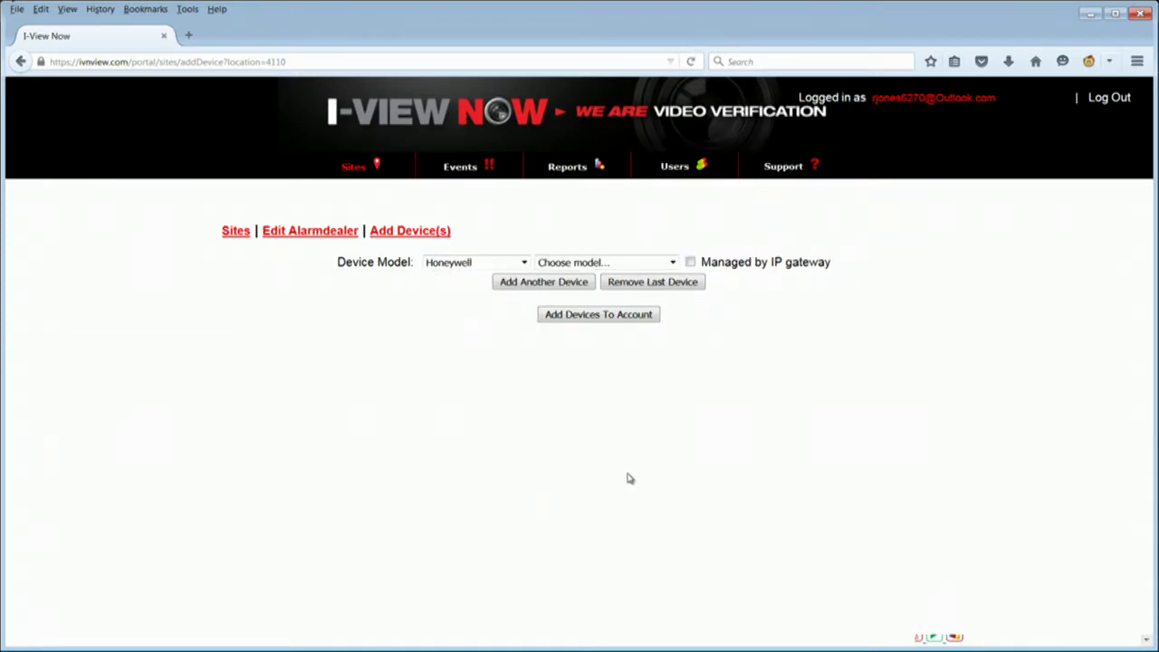
pyautogui.click(673, 263)
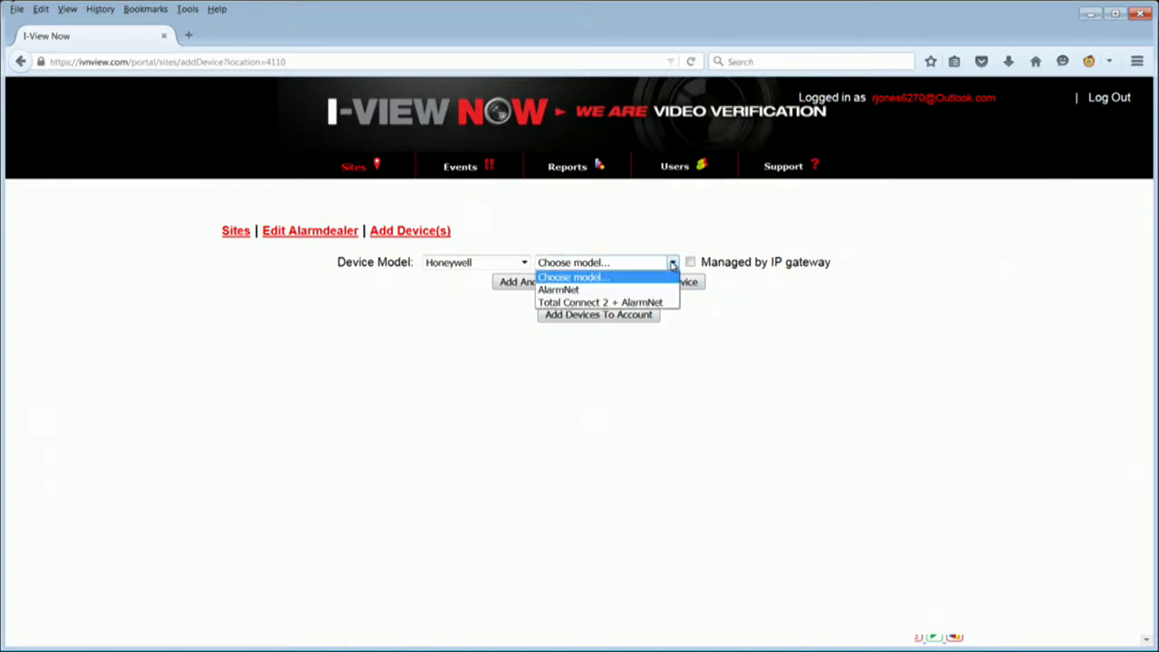
pyautogui.click(652, 303)
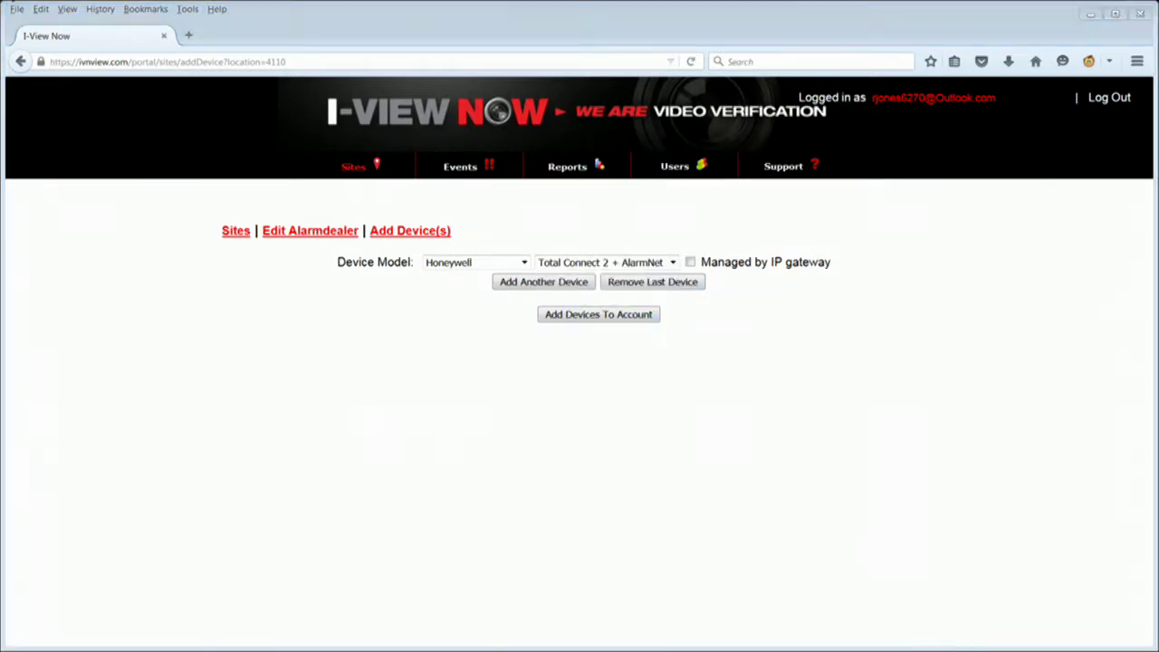
pyautogui.click(620, 322)
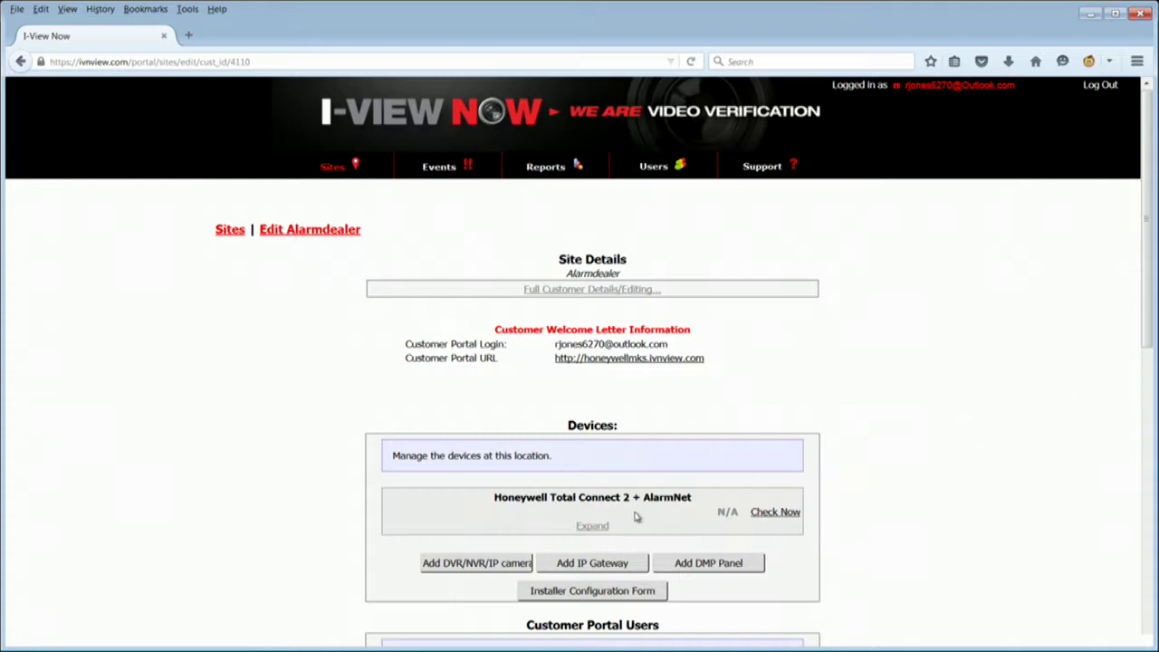
# Edit the Total Connect device with its City, CS and Sub IDs, keep America/New_York, and update
pyautogui.click(594, 527)
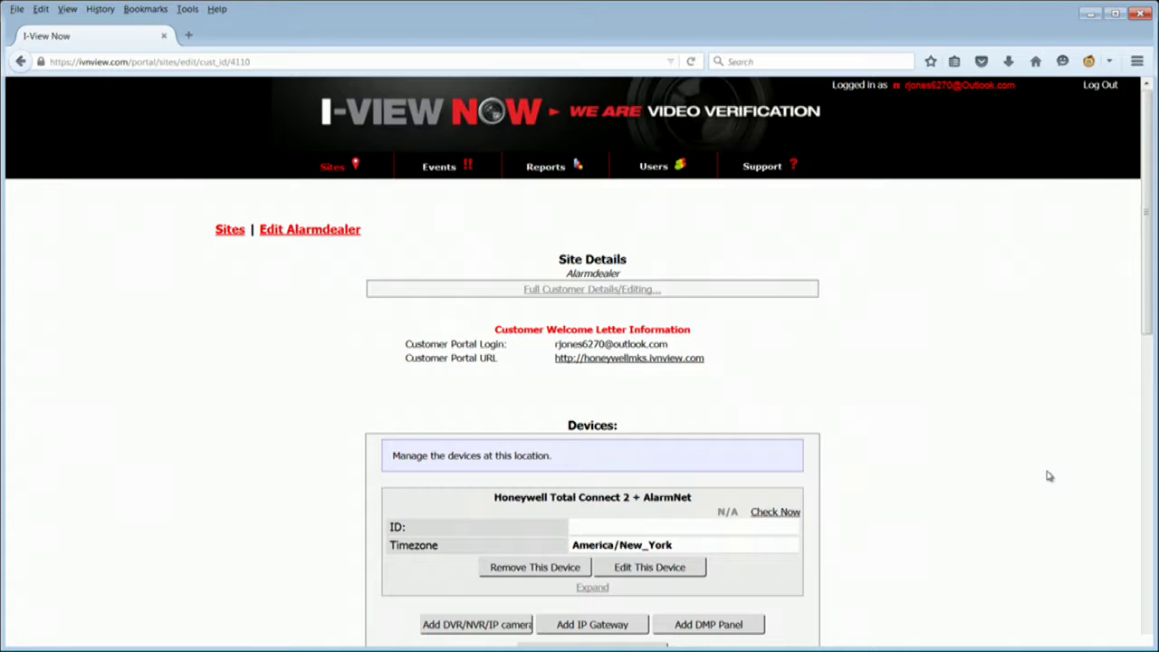
pyautogui.click(675, 569)
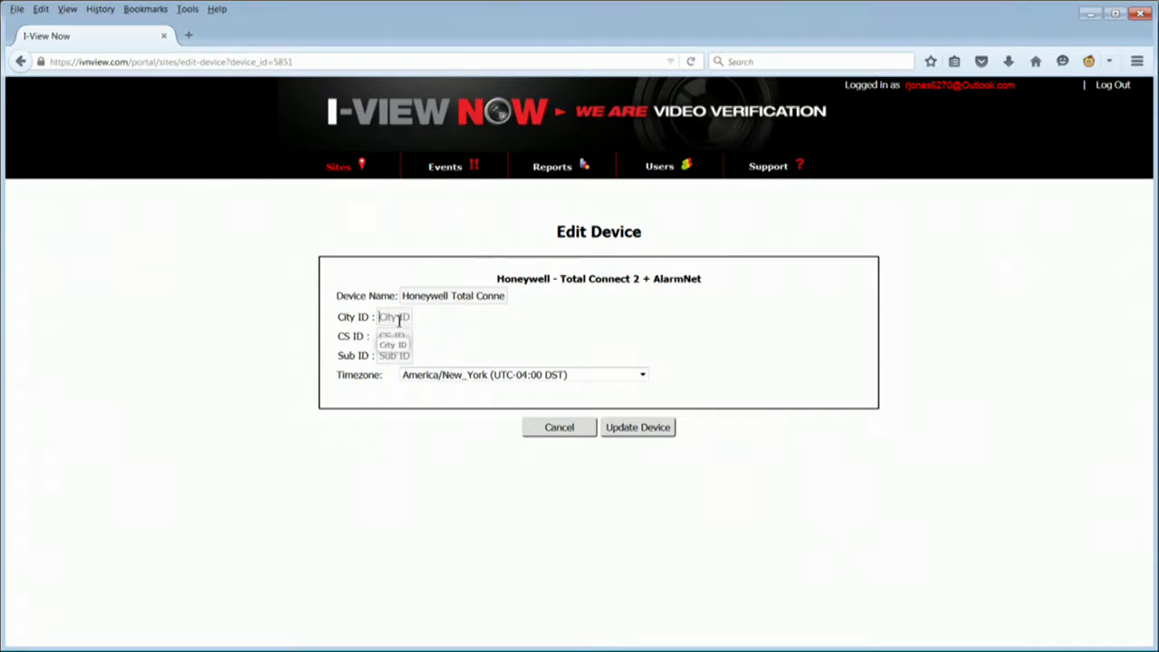
pyautogui.write('0087')
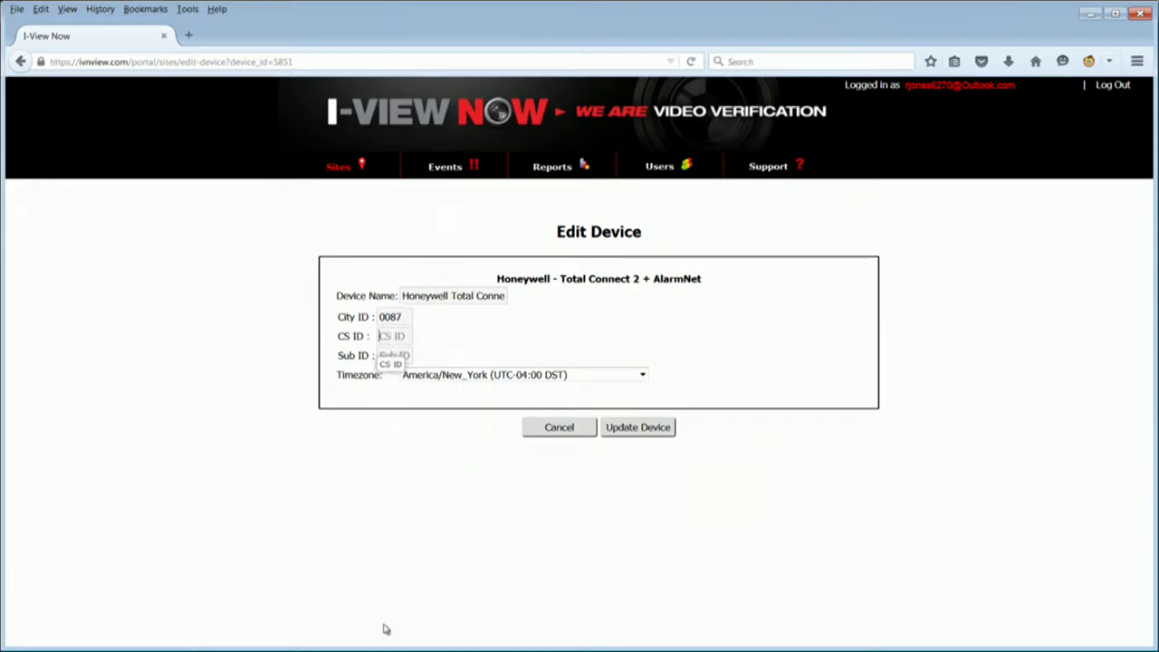
pyautogui.write('001f')
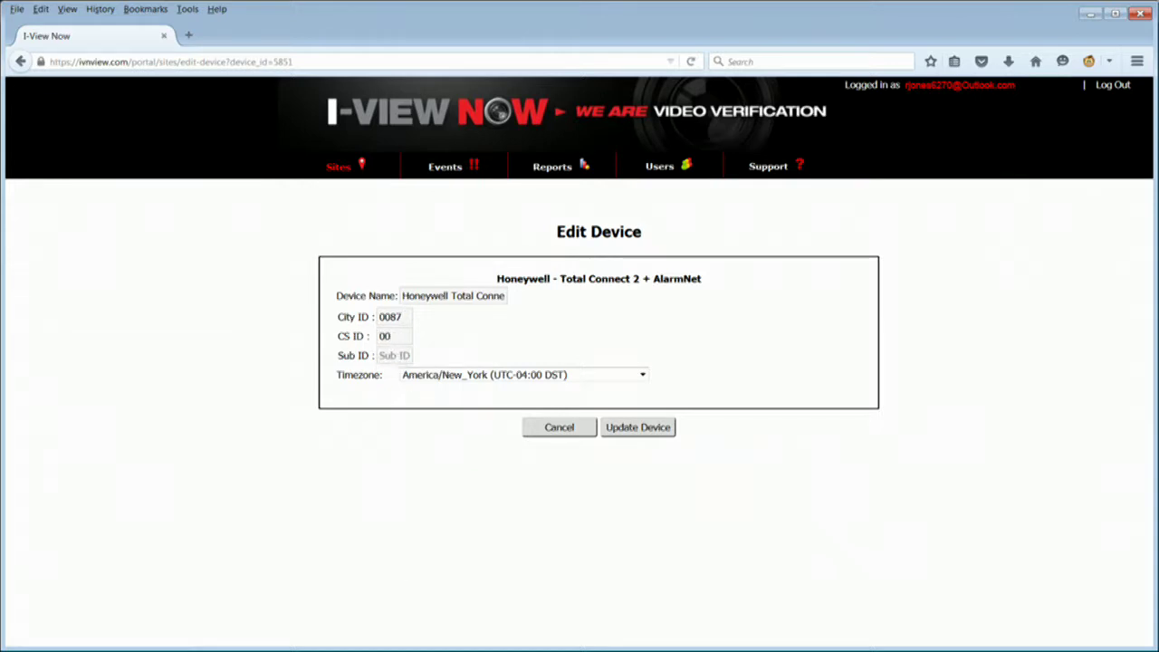
pyautogui.click(394, 355)
pyautogui.write('09')
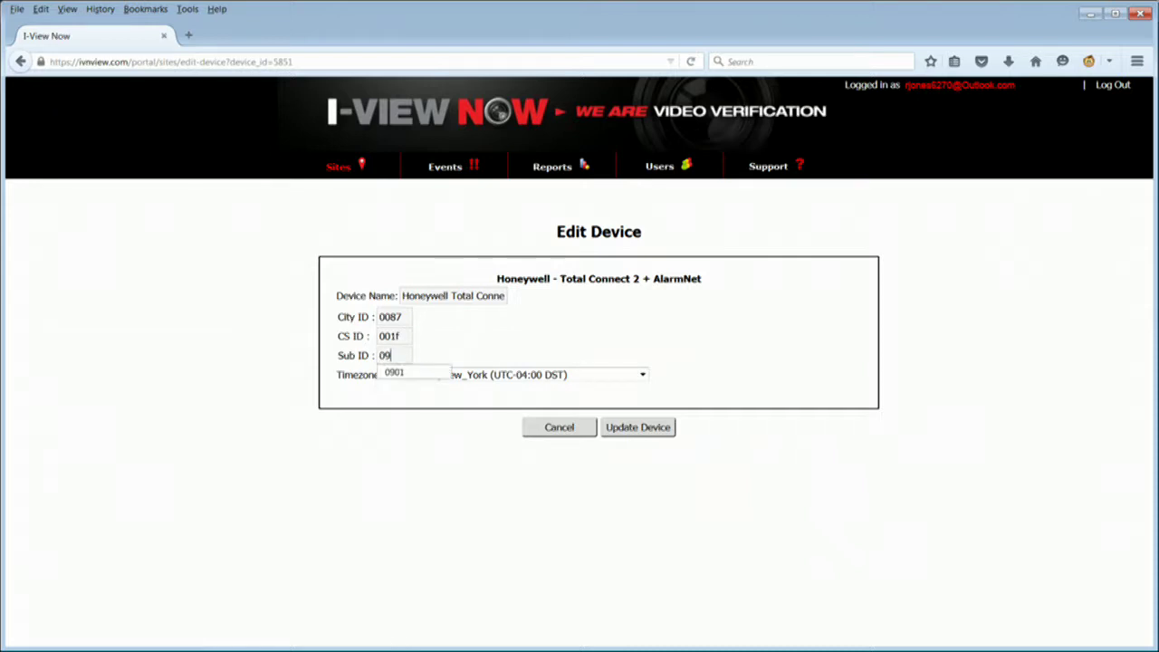
pyautogui.write('01')
pyautogui.click(642, 375)
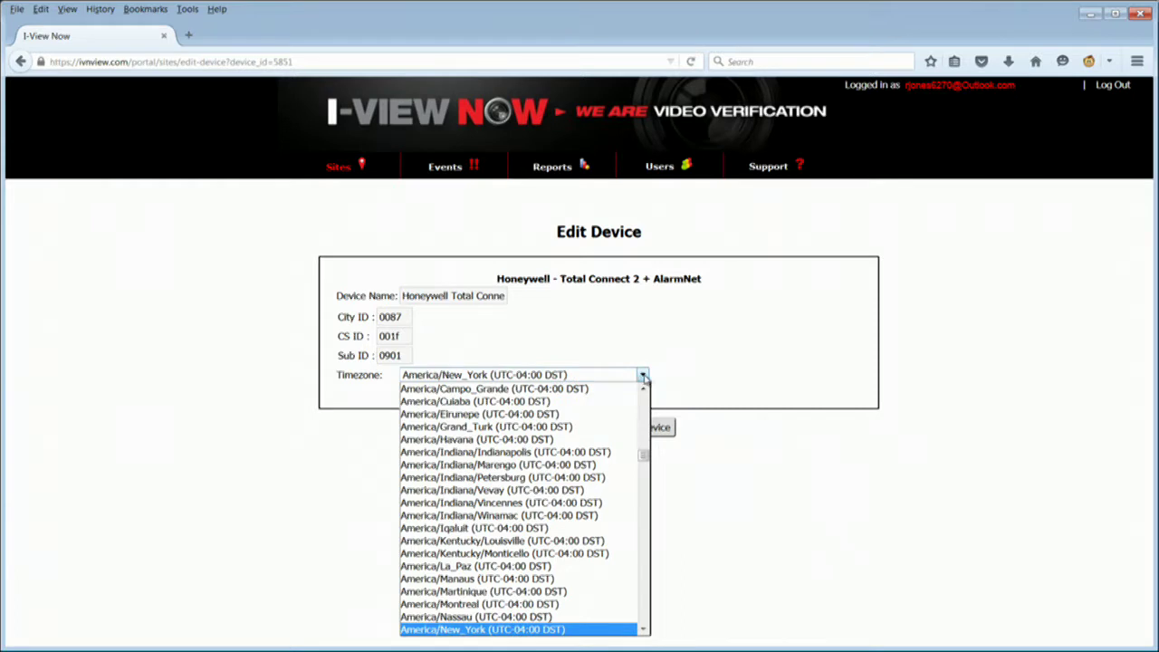
pyautogui.click(525, 629)
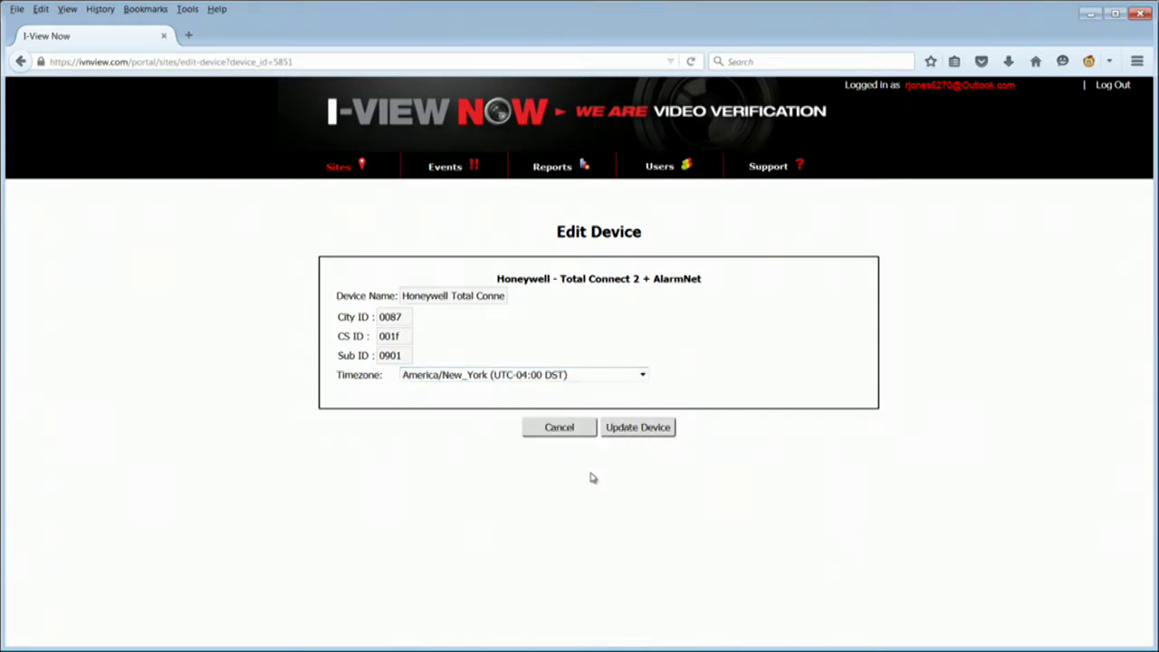
pyautogui.click(634, 432)
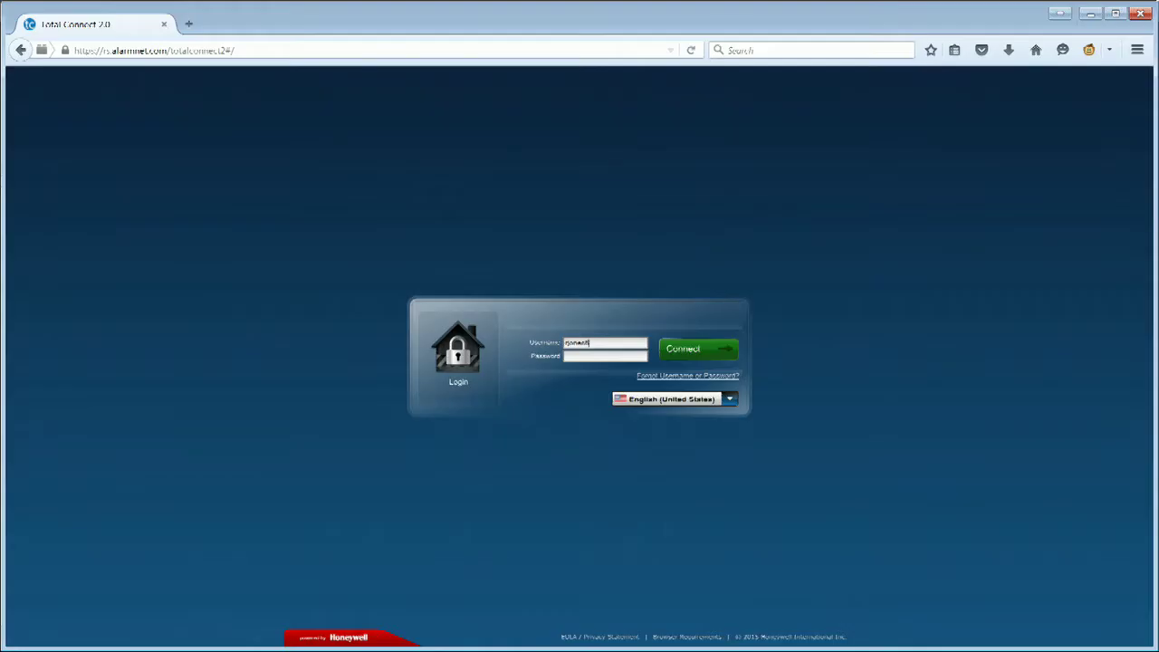
# Connect to Total Connect 2.0 to reach the dashboard with the live camera preview
pyautogui.click(720, 351)
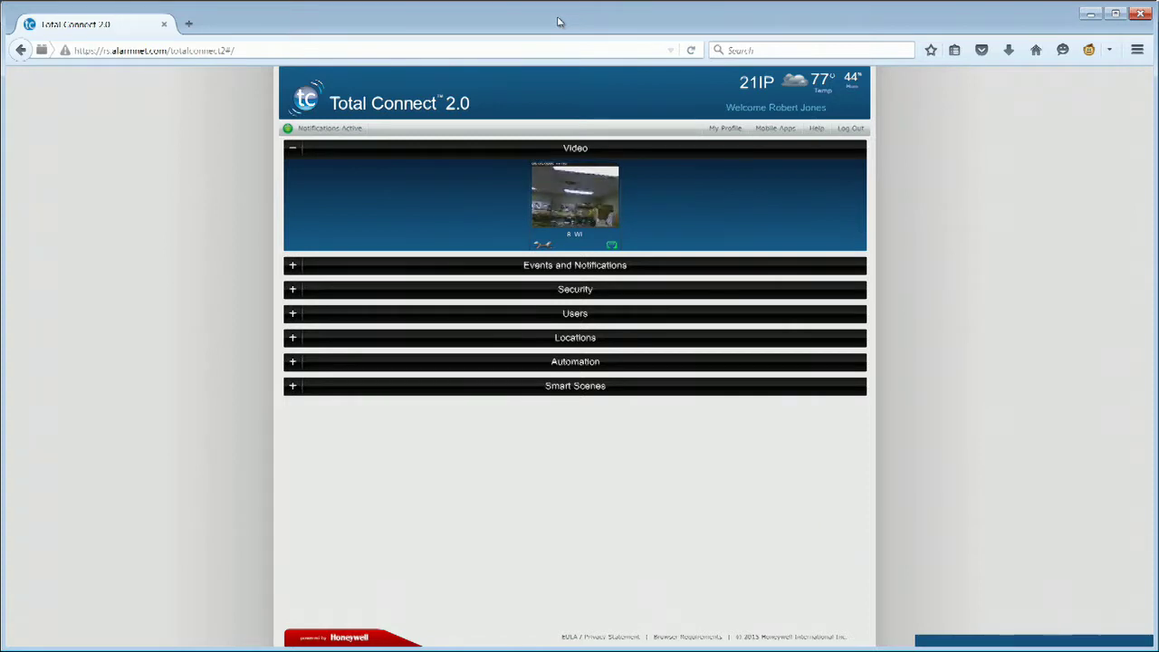
# Rename the camera to Front Door in its settings
pyautogui.click(544, 246)
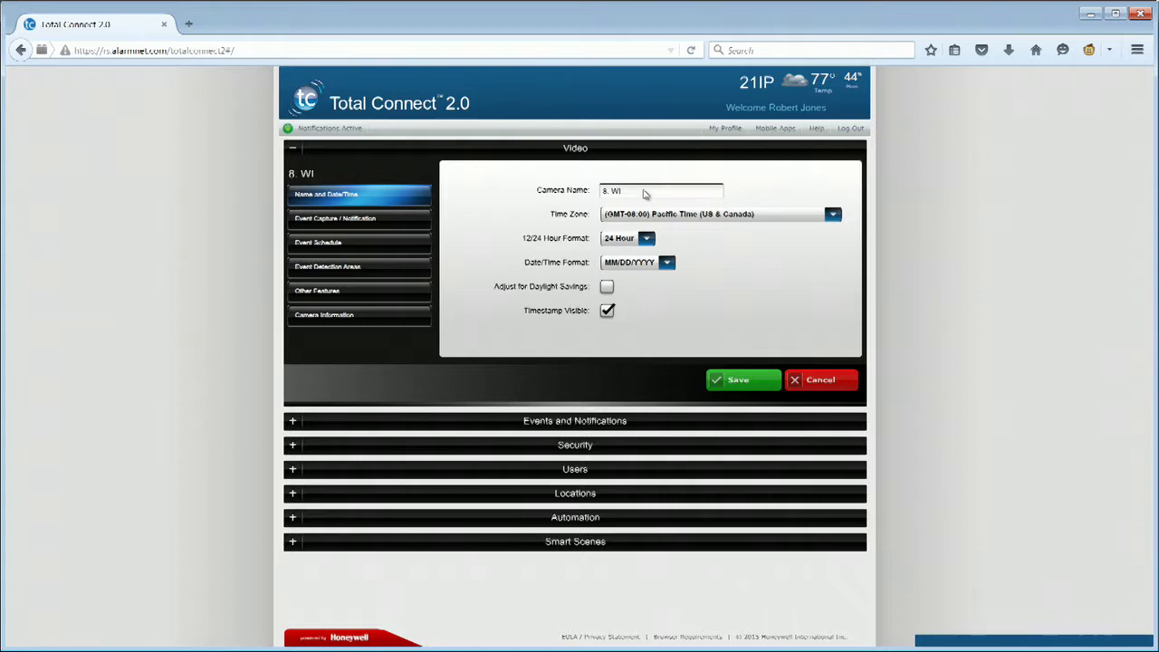
pyautogui.tripleClick(645, 191)
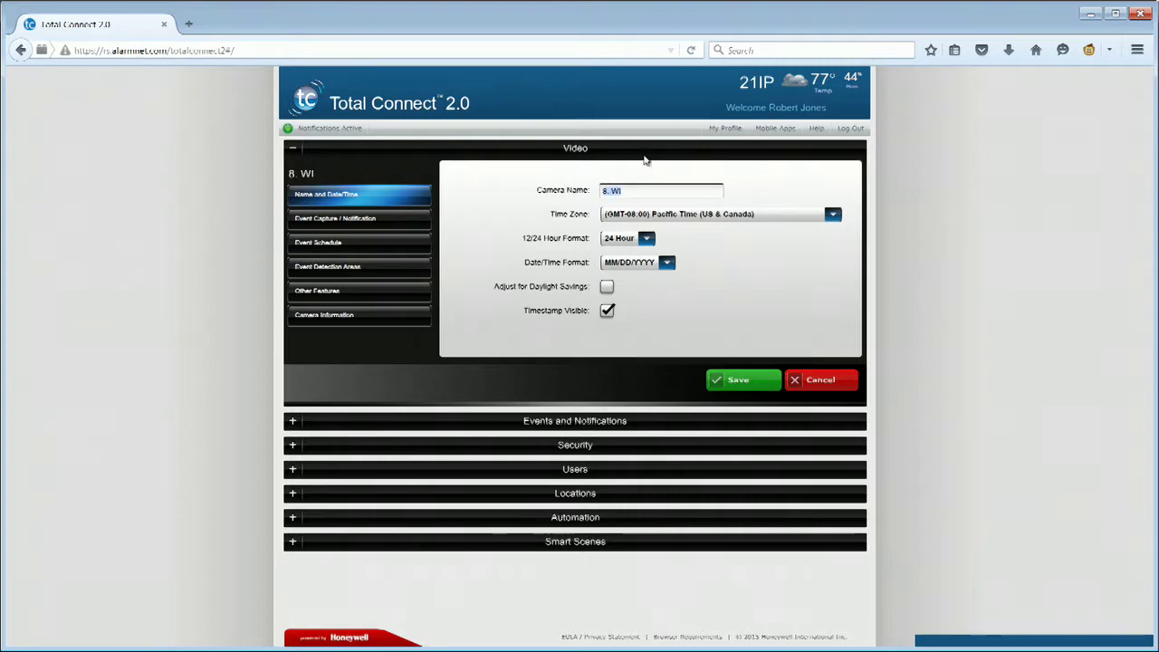
pyautogui.write('Front Door')
# Keep Pacific Time and MM/DD/YYYY, and switch the camera clock to 12 Hour
pyautogui.click(641, 215)
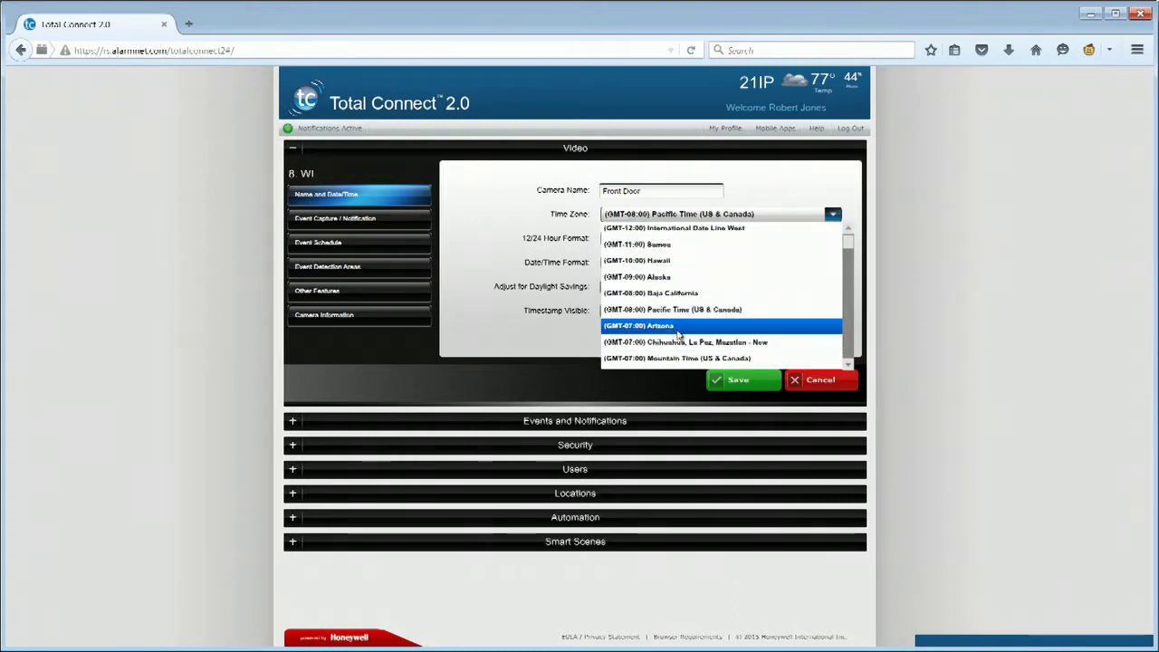
pyautogui.click(682, 310)
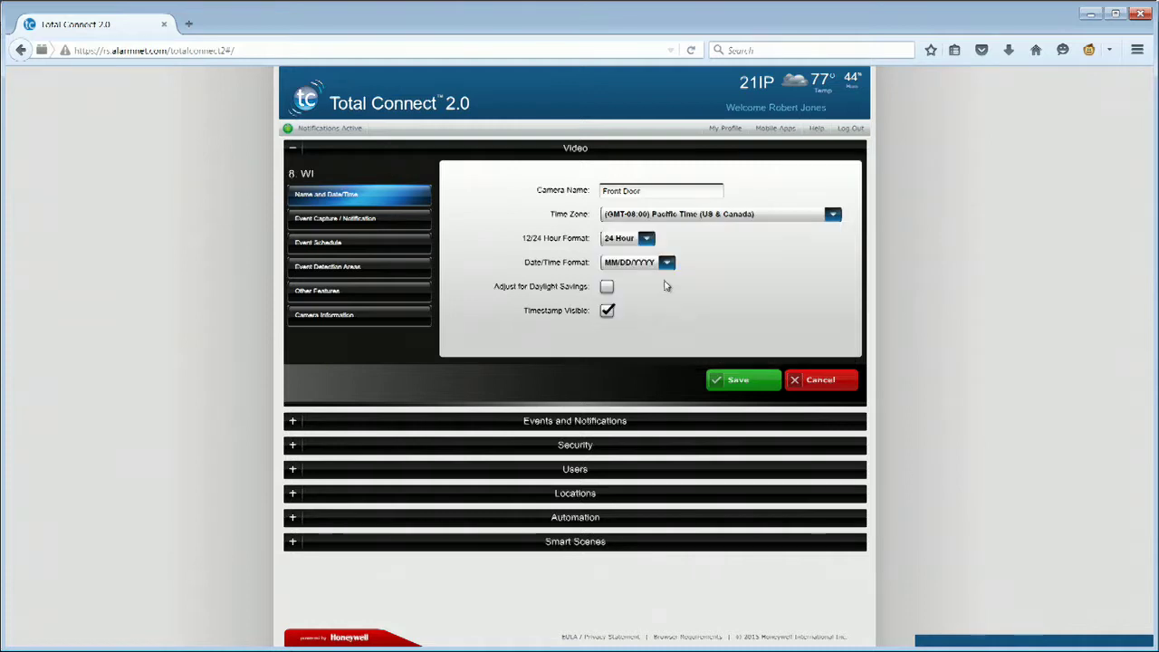
pyautogui.click(644, 240)
pyautogui.click(641, 268)
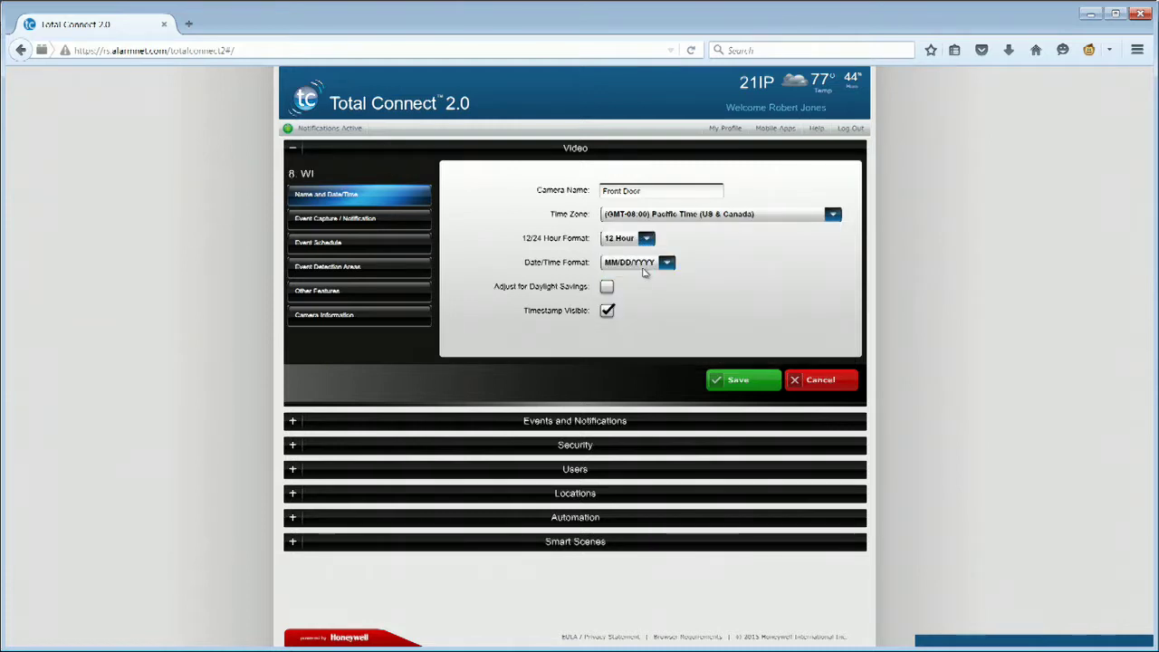
pyautogui.click(647, 268)
pyautogui.click(634, 294)
# Capture Video Clips with 8-second pre-capture, 2-second post-capture and a 1-minute interval
pyautogui.click(405, 225)
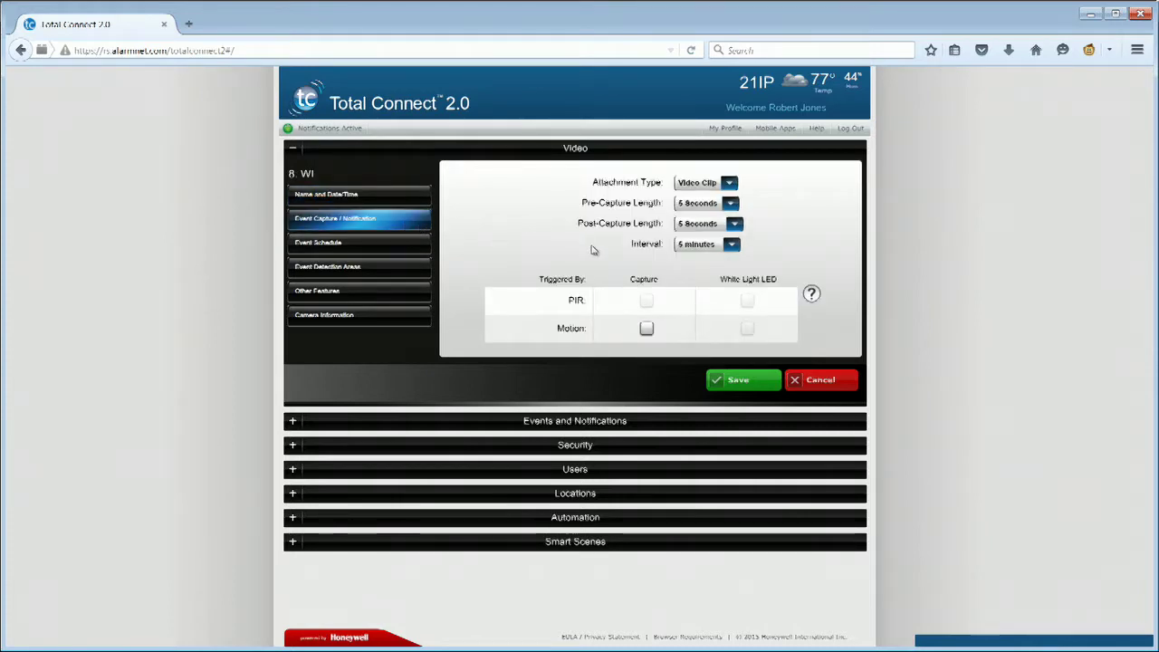
pyautogui.click(730, 185)
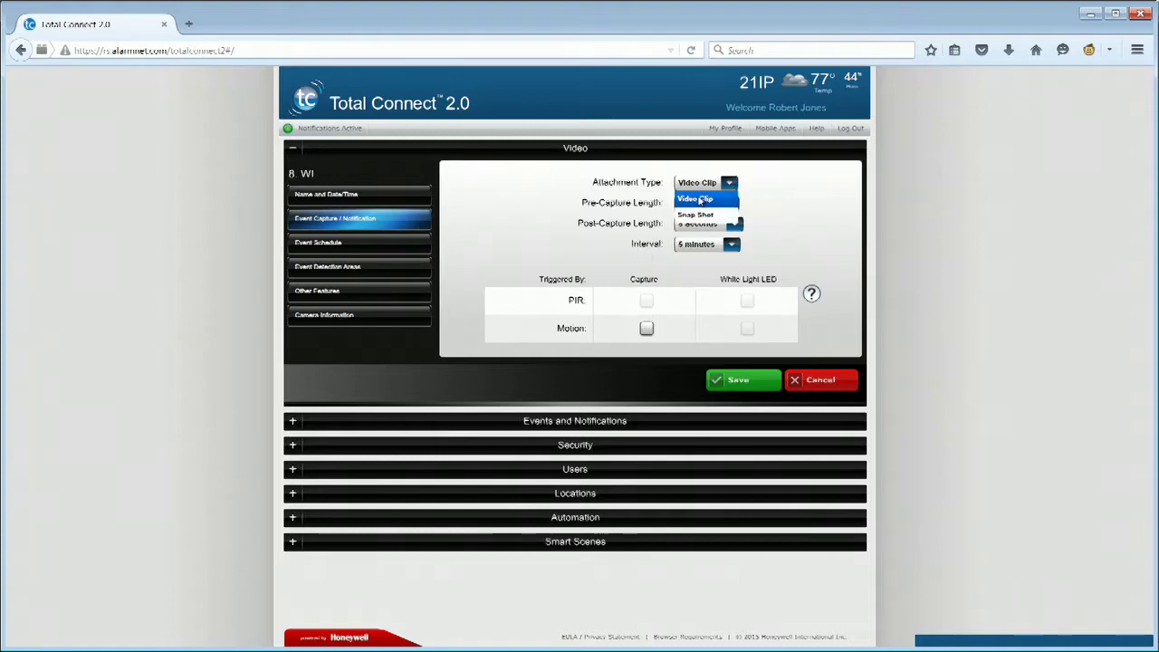
pyautogui.click(699, 200)
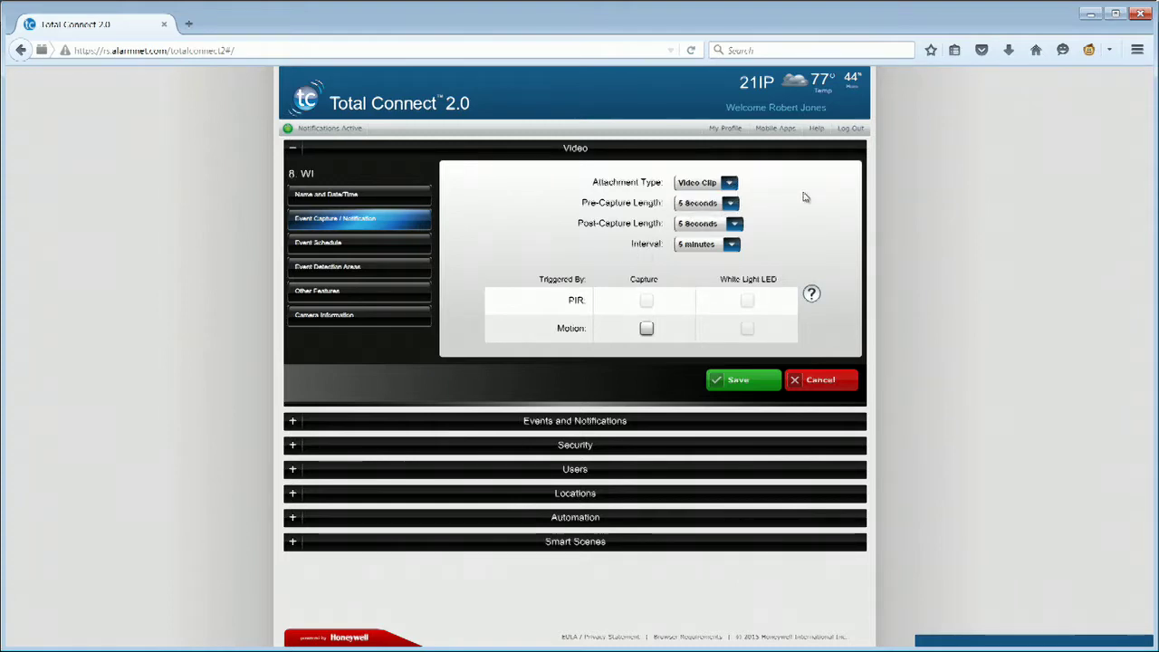
pyautogui.click(731, 205)
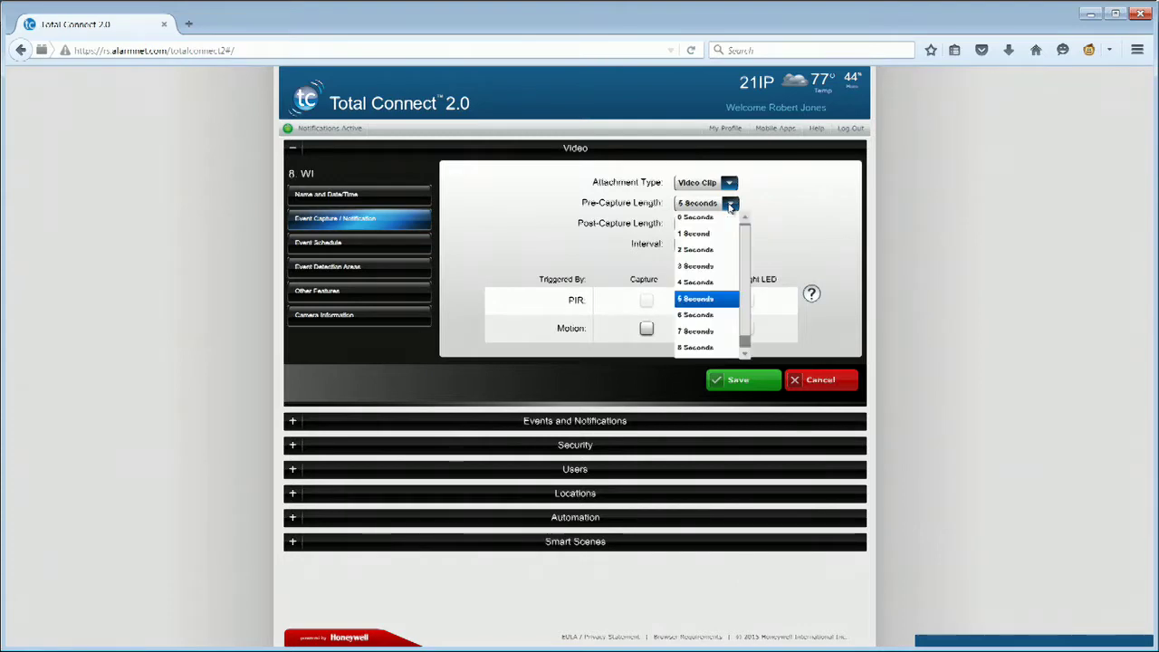
pyautogui.click(703, 349)
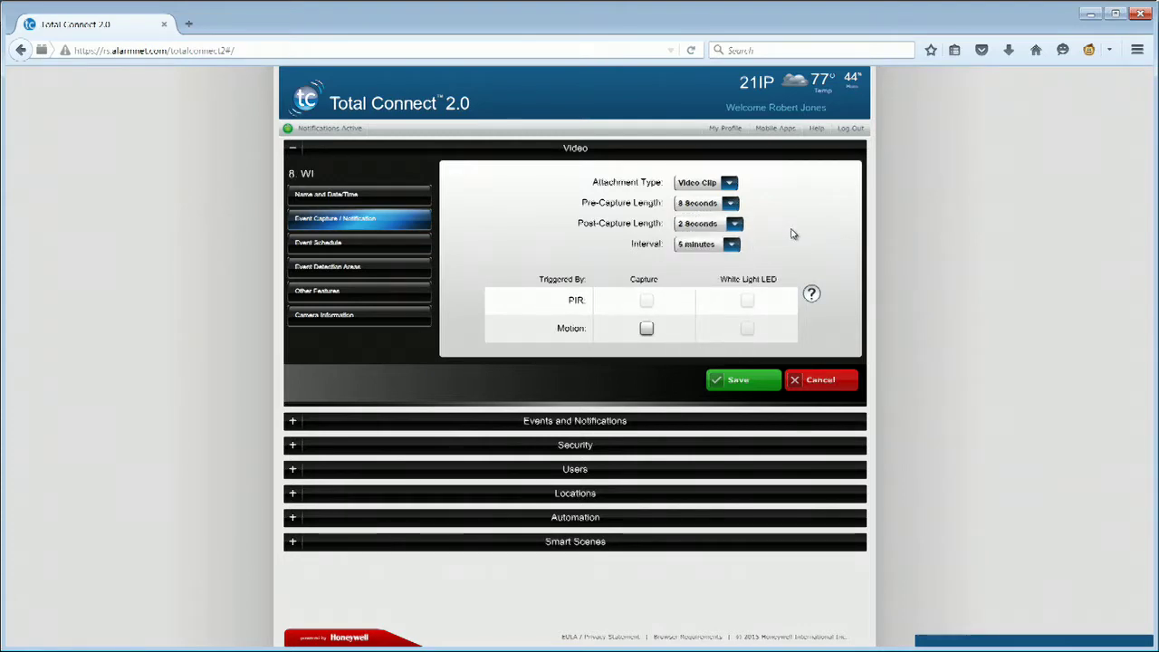
pyautogui.click(735, 224)
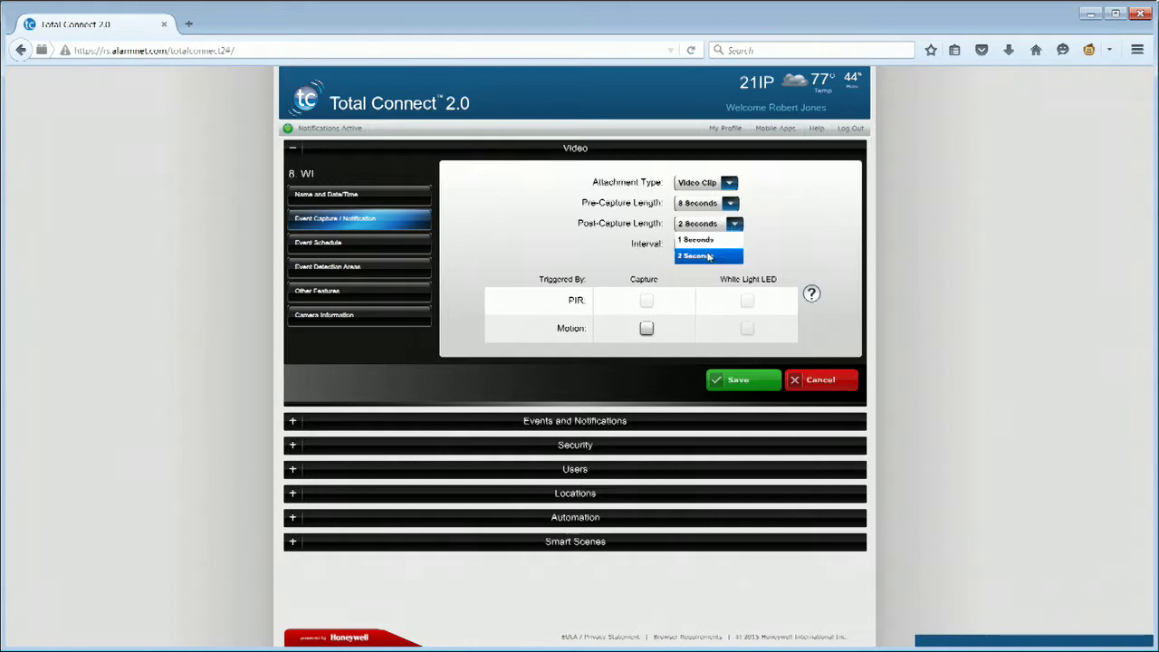
pyautogui.click(709, 258)
pyautogui.click(730, 246)
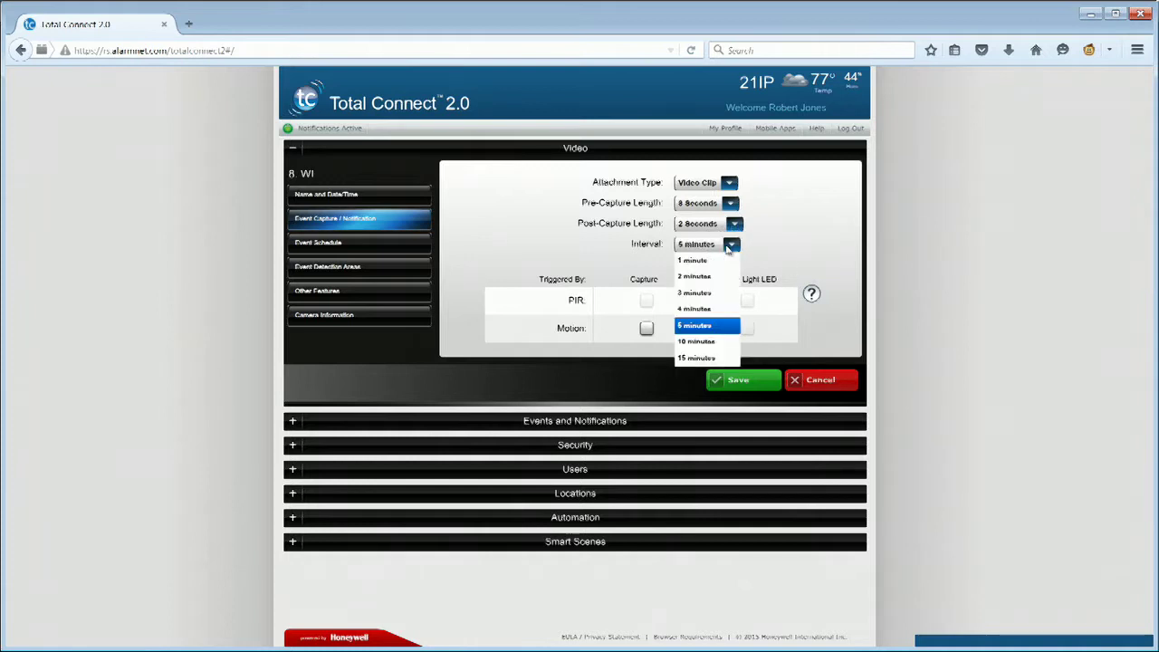
pyautogui.click(711, 261)
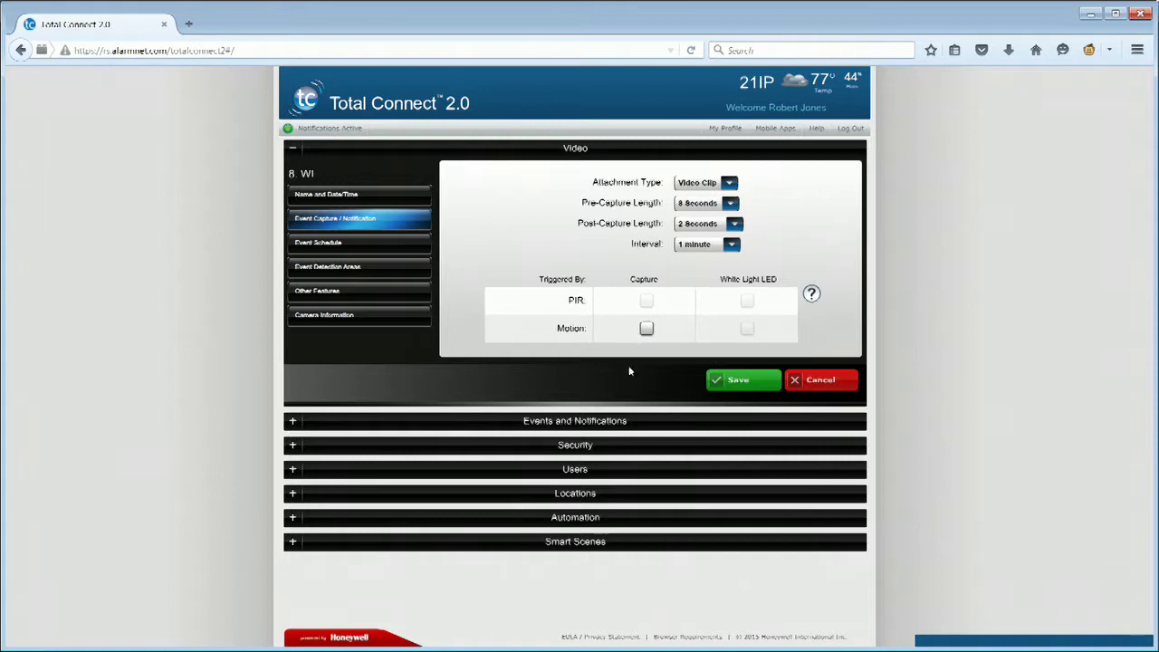
pyautogui.click(355, 246)
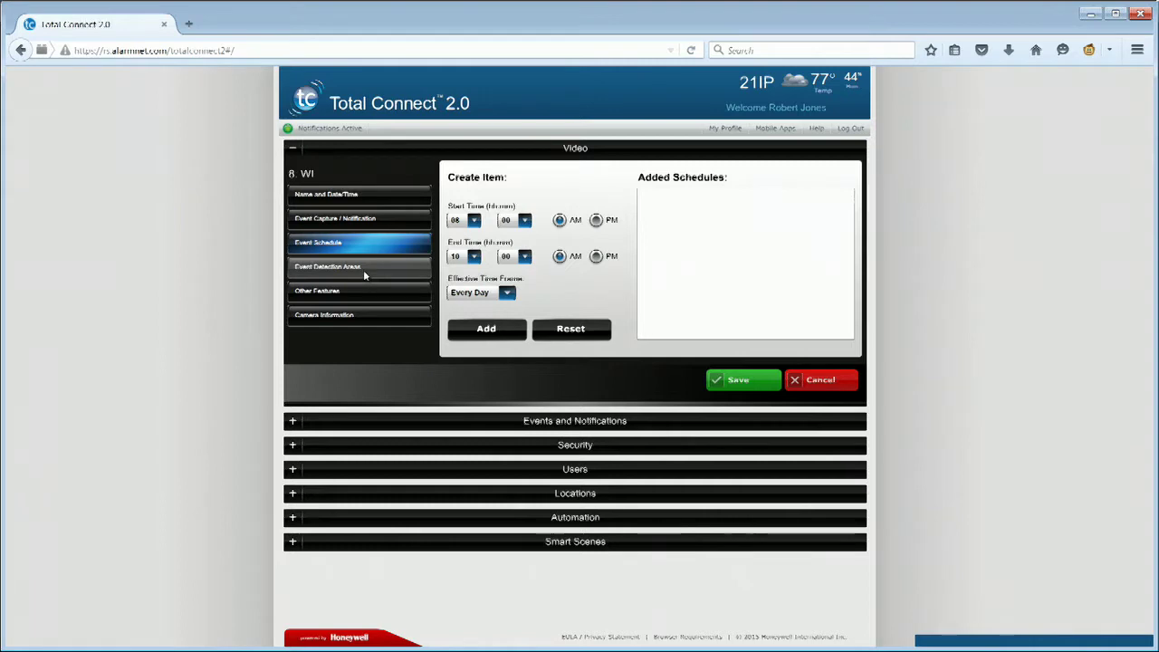
# Go from the Event Schedule to the camera's Event Detection Areas
pyautogui.click(364, 268)
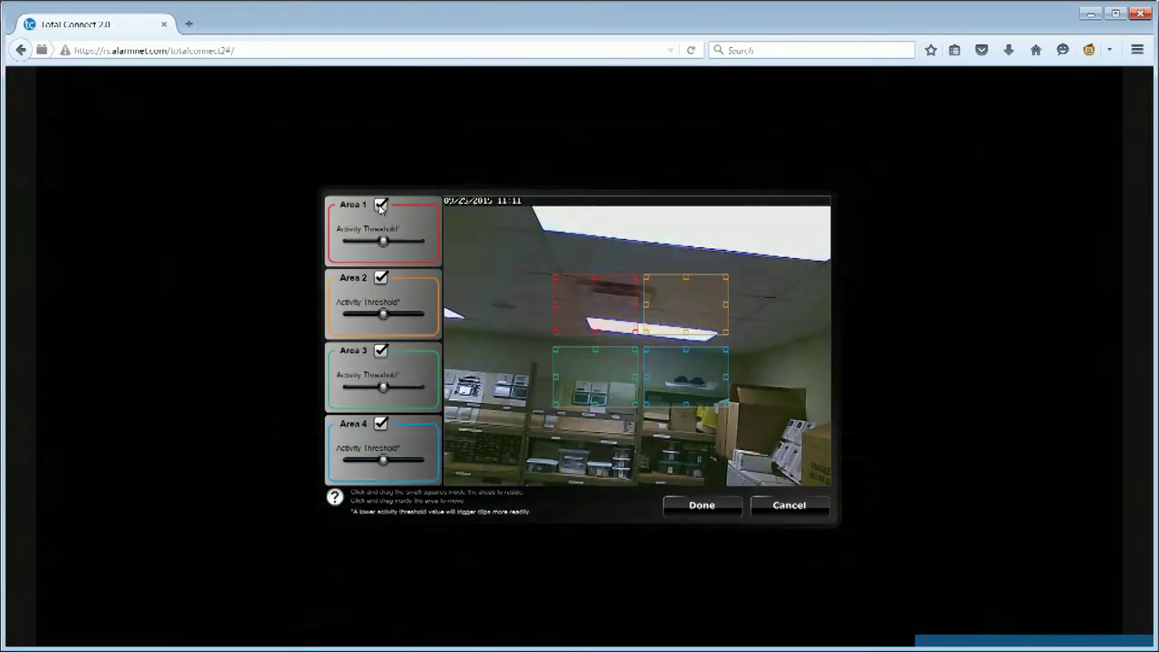
# Uncheck detection Areas 1 through 4 and confirm with Done
pyautogui.click(381, 206)
pyautogui.click(381, 279)
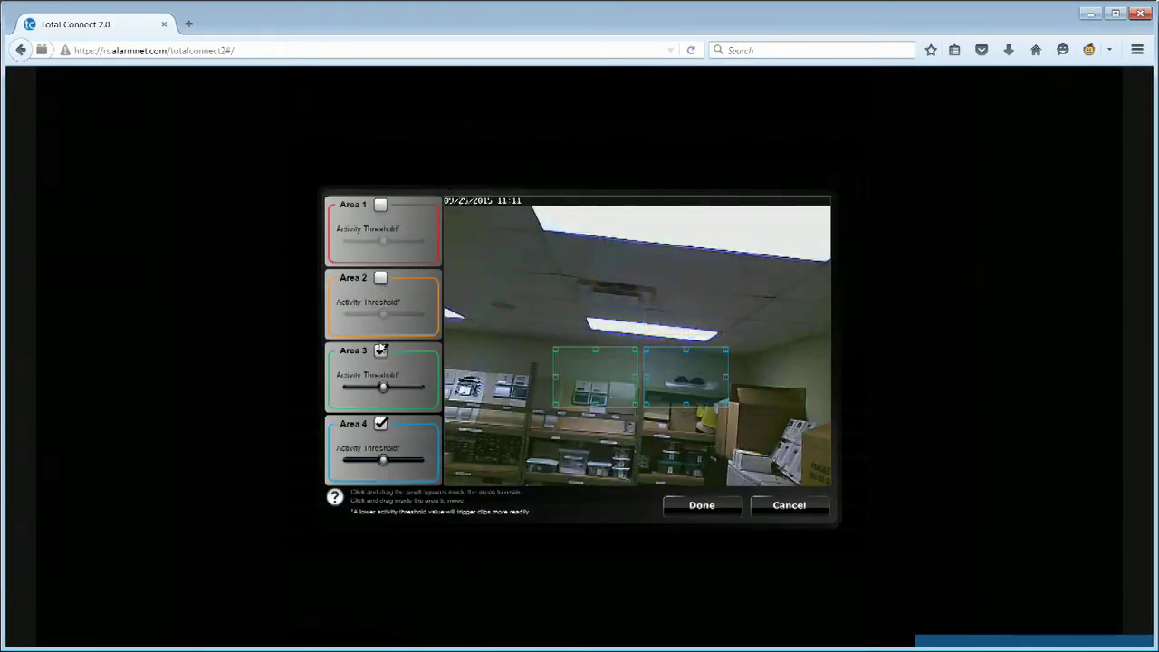
pyautogui.click(382, 351)
pyautogui.click(381, 424)
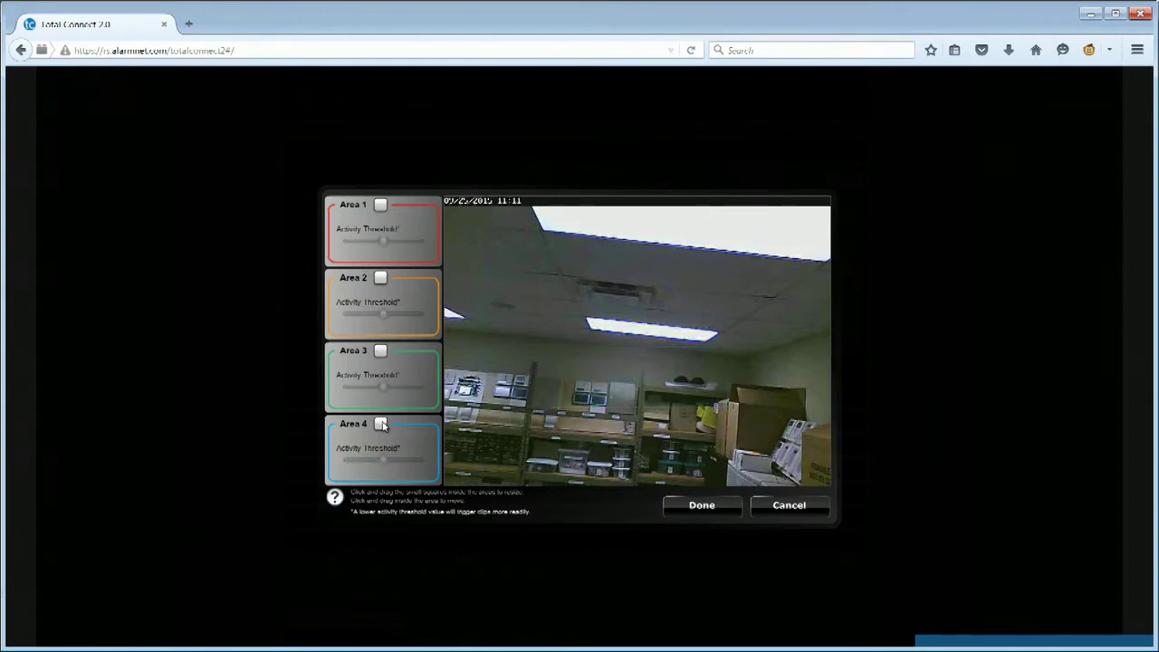
pyautogui.click(699, 507)
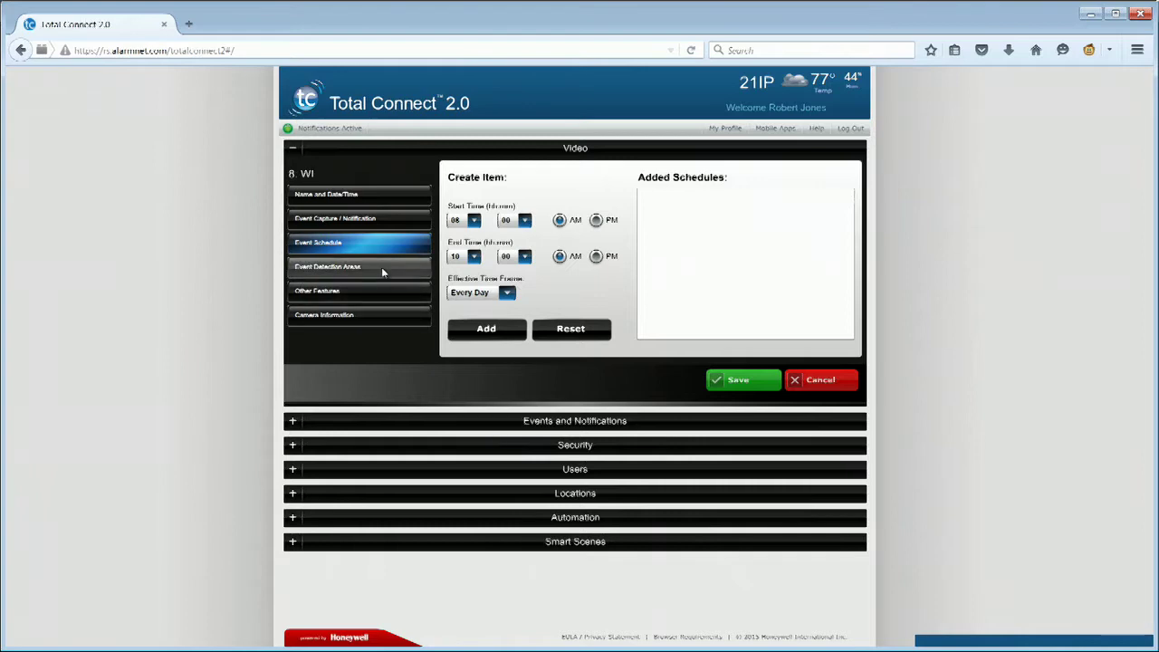
# Set the white balance under Other Features to Fluorescent (White Light)
pyautogui.click(382, 294)
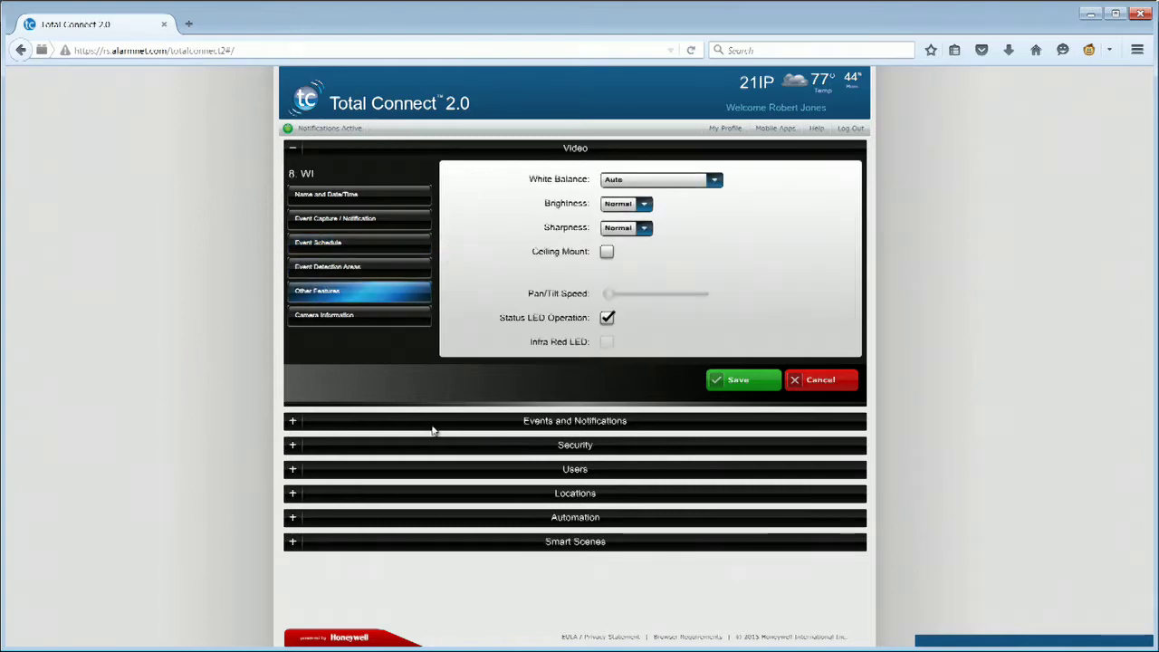
pyautogui.click(715, 181)
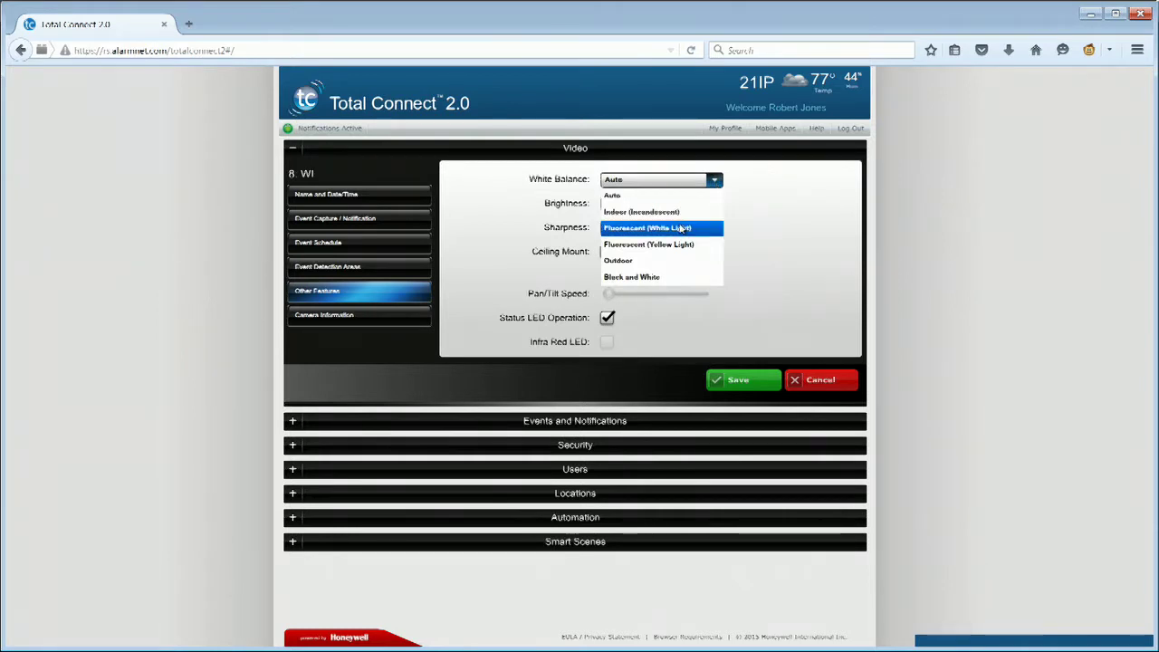
pyautogui.click(681, 230)
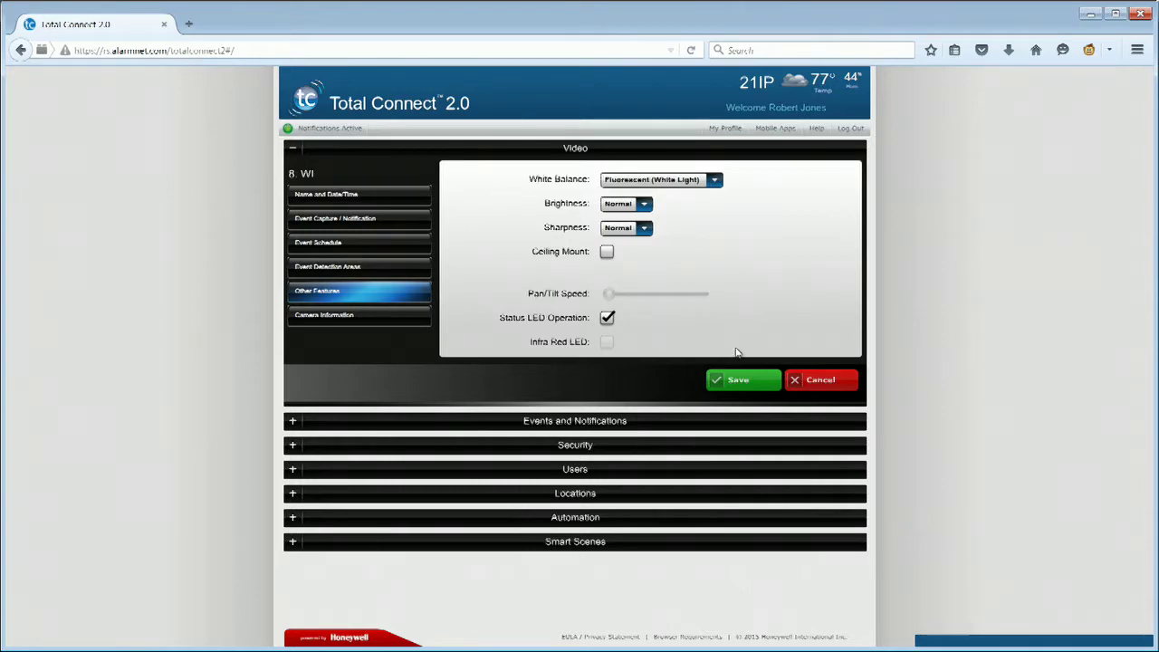
pyautogui.click(372, 314)
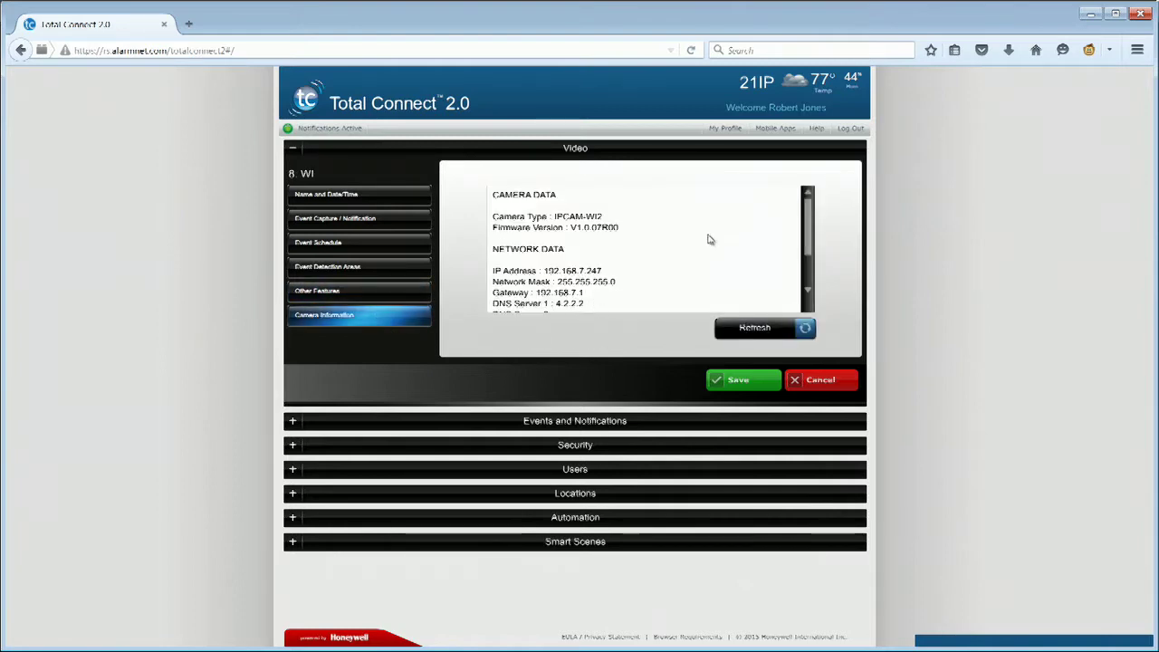
# Scroll through the Camera Information network data, save the settings and collapse Video
pyautogui.moveTo(809, 227); pyautogui.dragTo(807, 203)
pyautogui.click(752, 385)
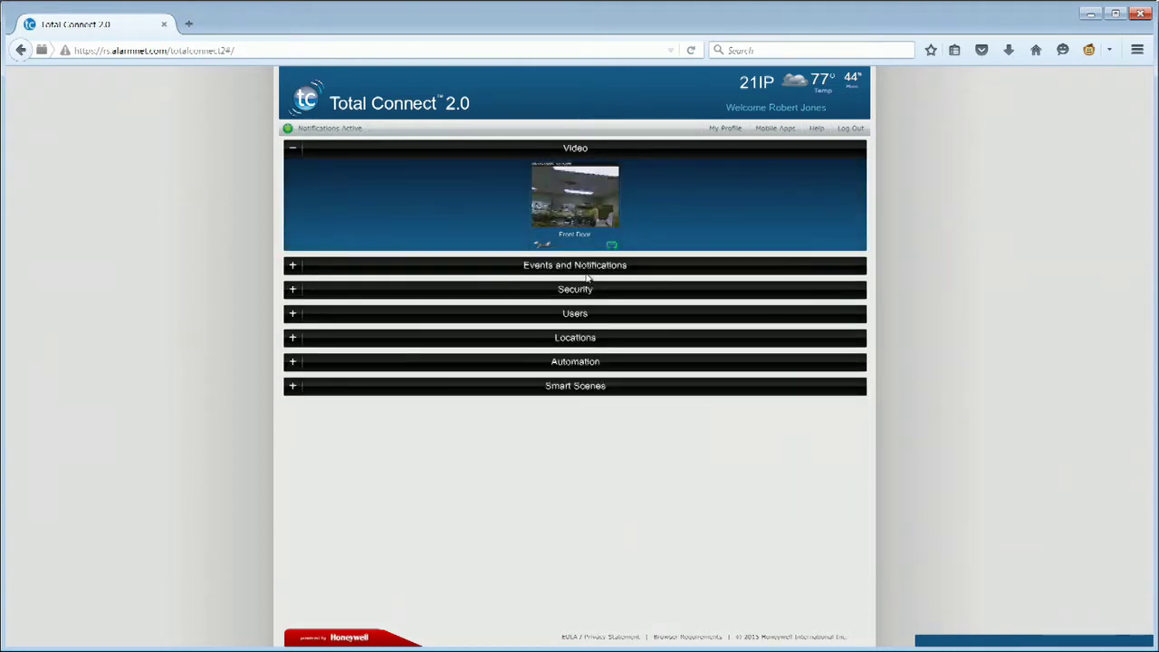
pyautogui.click(293, 150)
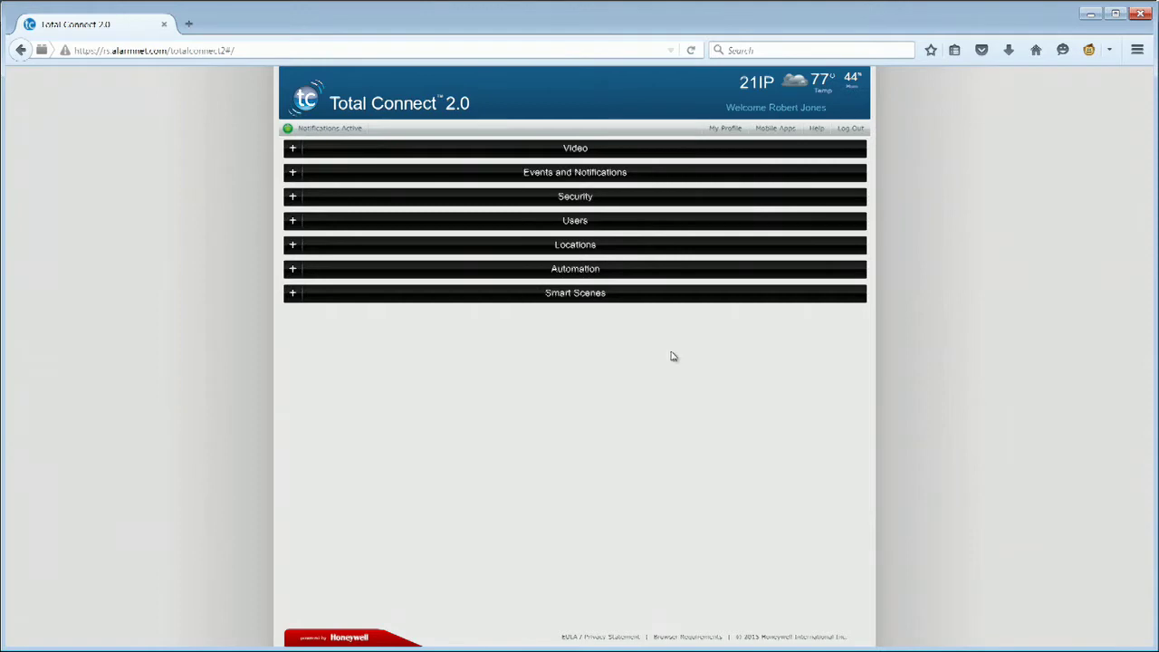
# Open the Events and Notifications setup for Sensor Open on 3 : Sensor 3
pyautogui.click(293, 173)
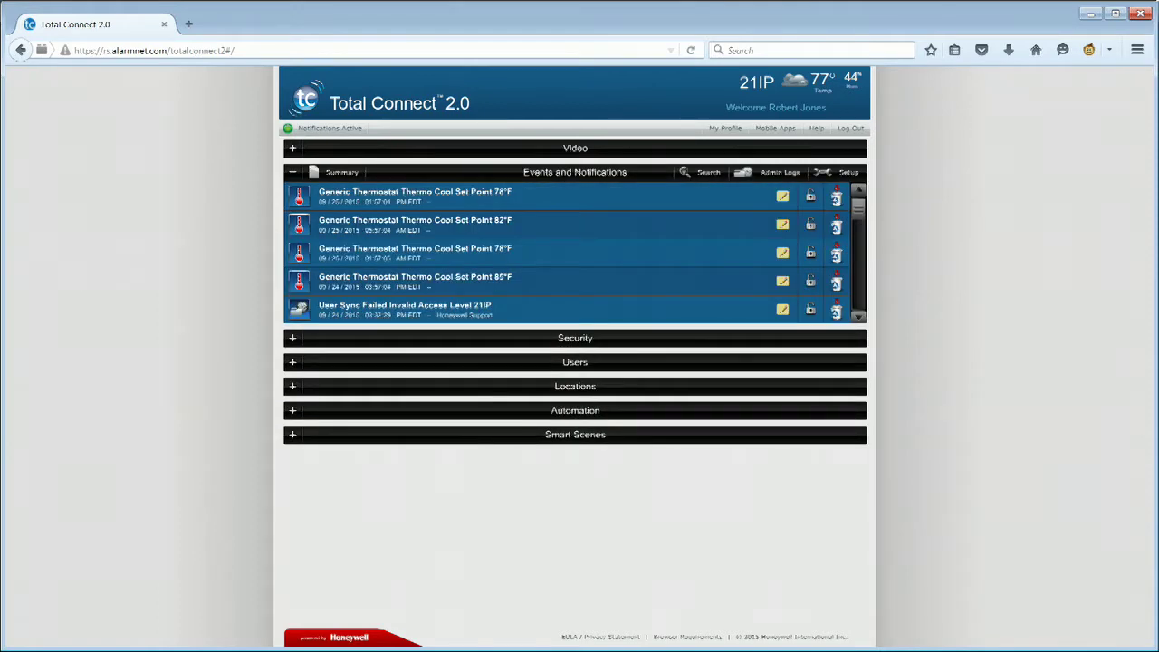
pyautogui.click(847, 173)
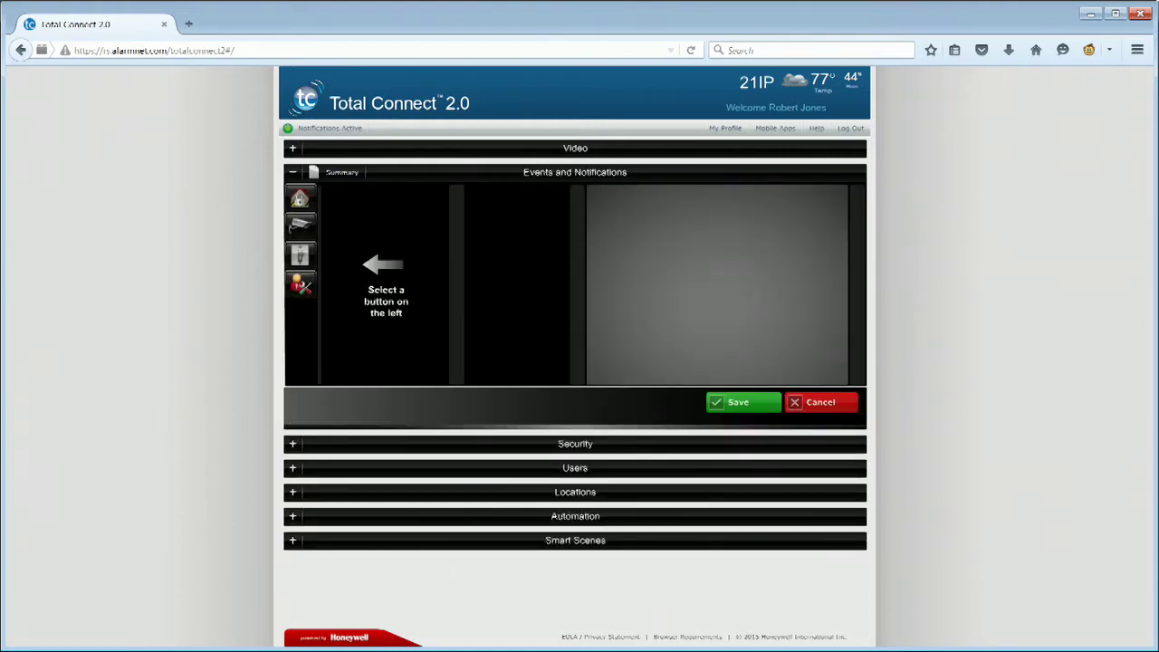
pyautogui.click(300, 198)
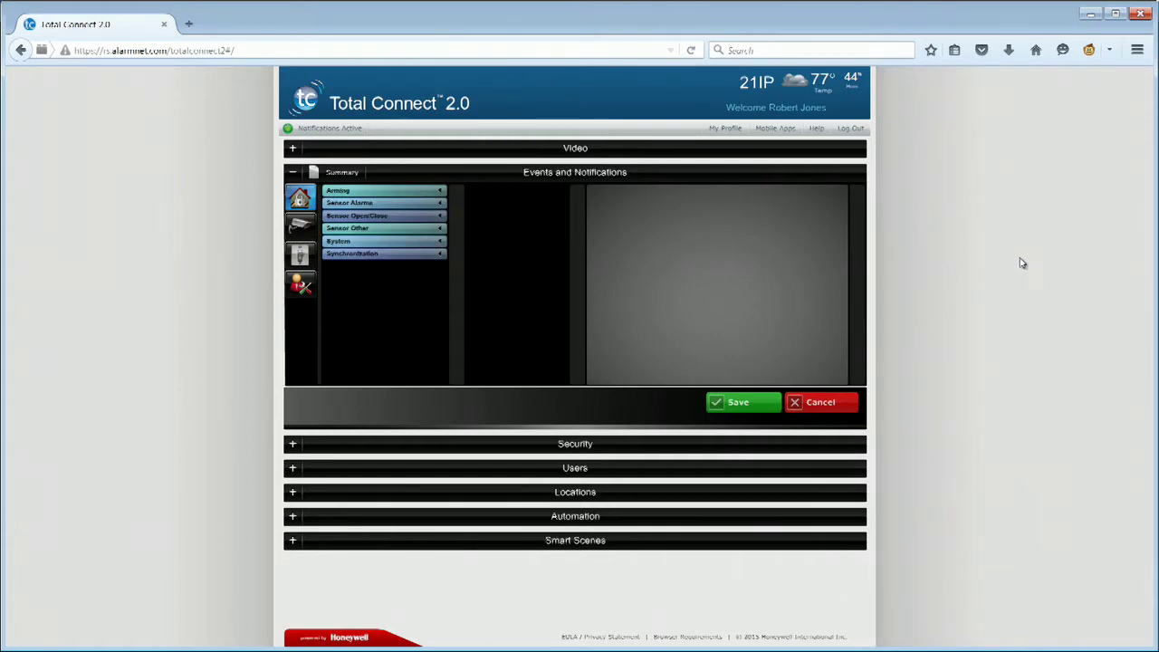
pyautogui.click(394, 218)
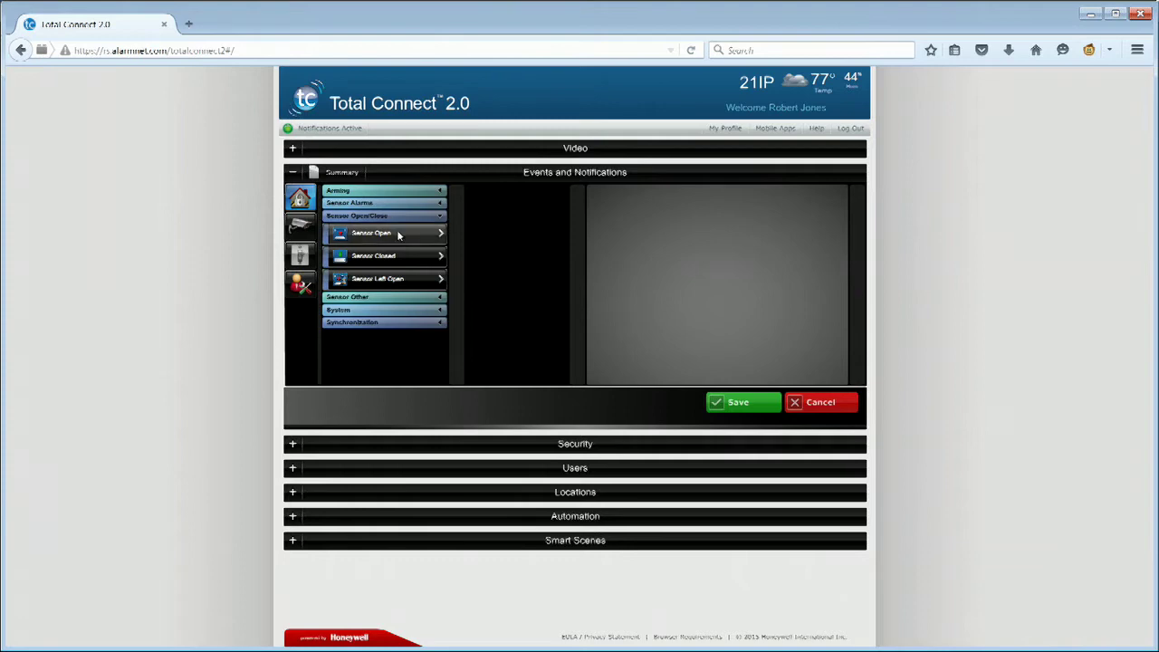
pyautogui.click(399, 235)
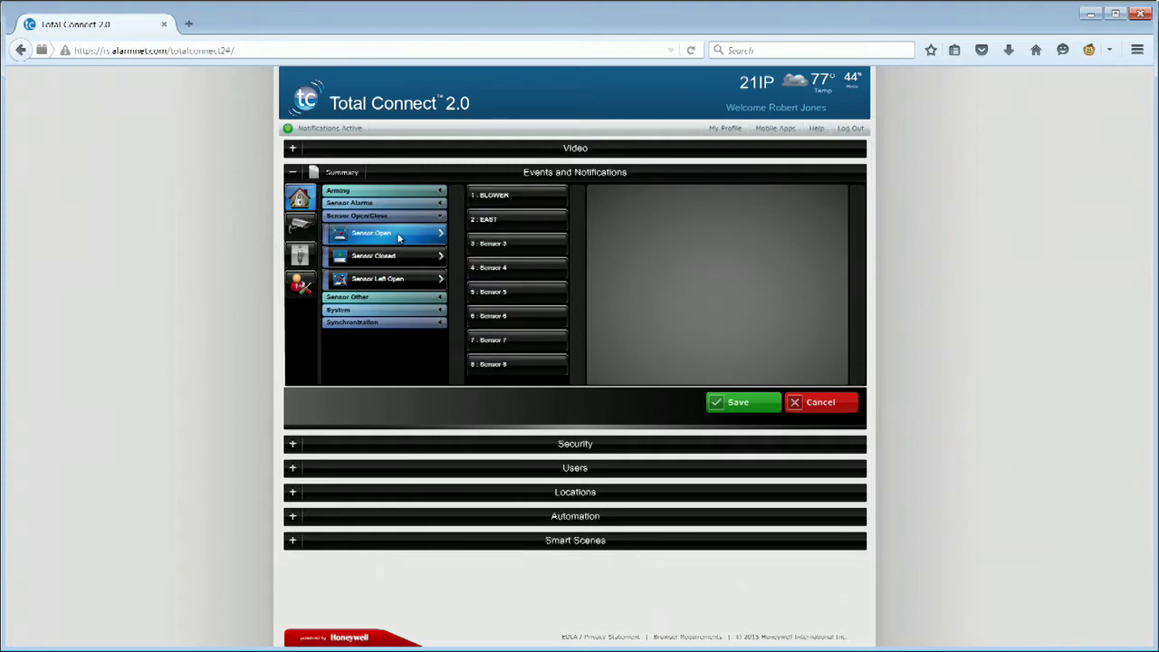
pyautogui.click(513, 252)
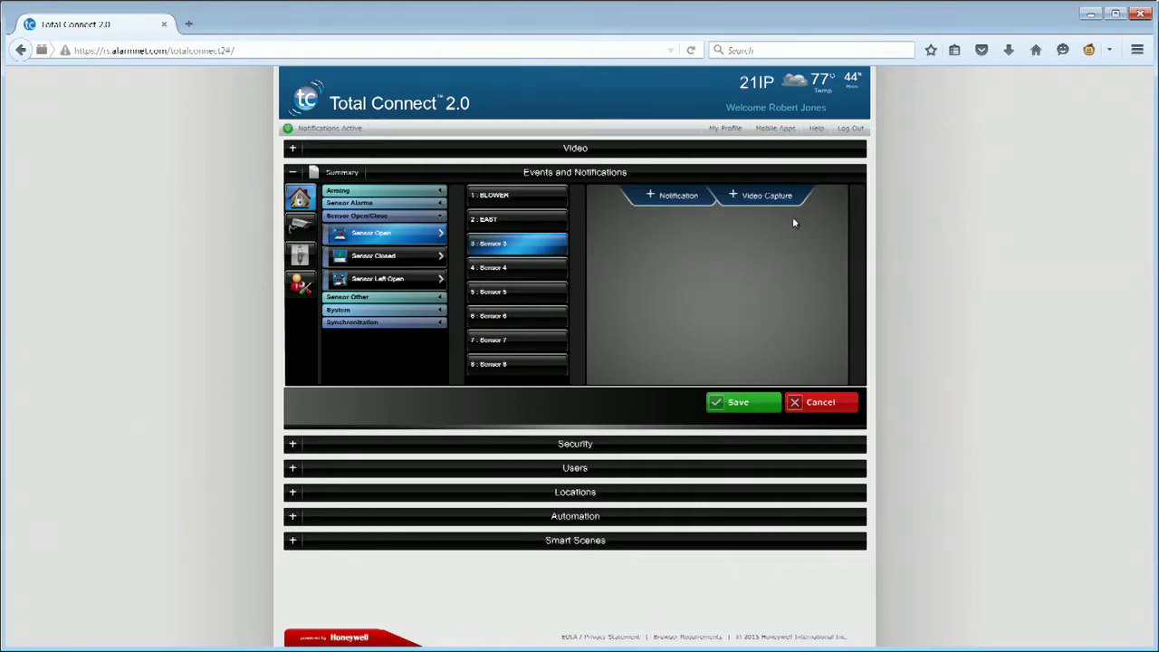
# Add a Sensor 3 video capture rule for Armed Away recording from camera 8. WI
pyautogui.click(783, 196)
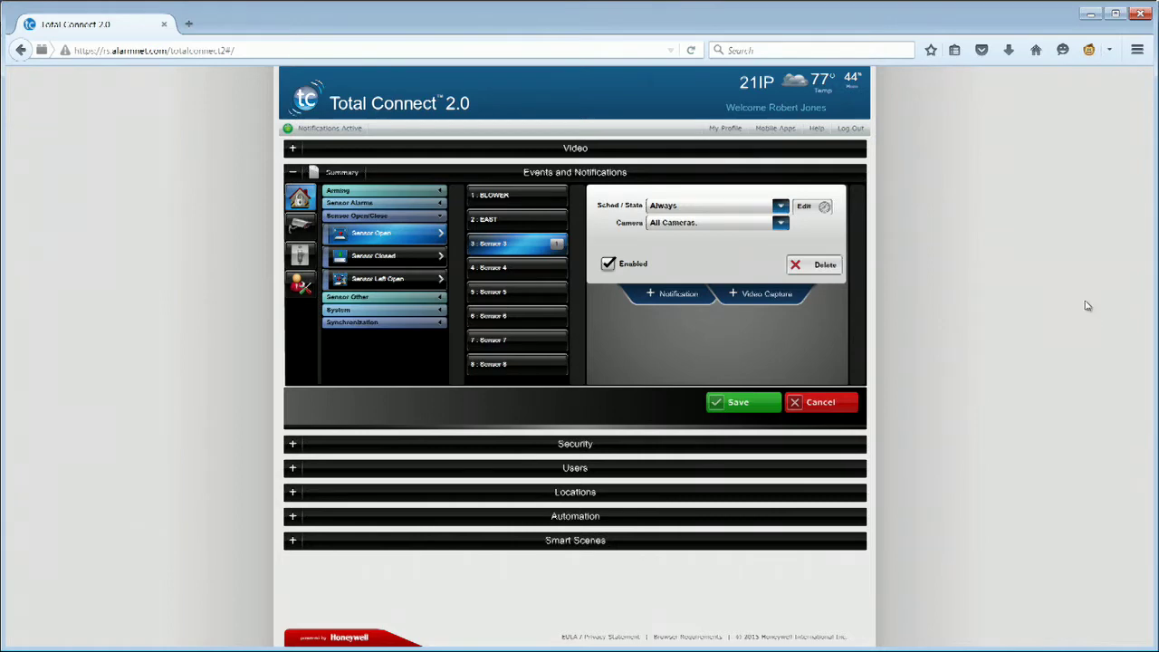
pyautogui.click(769, 210)
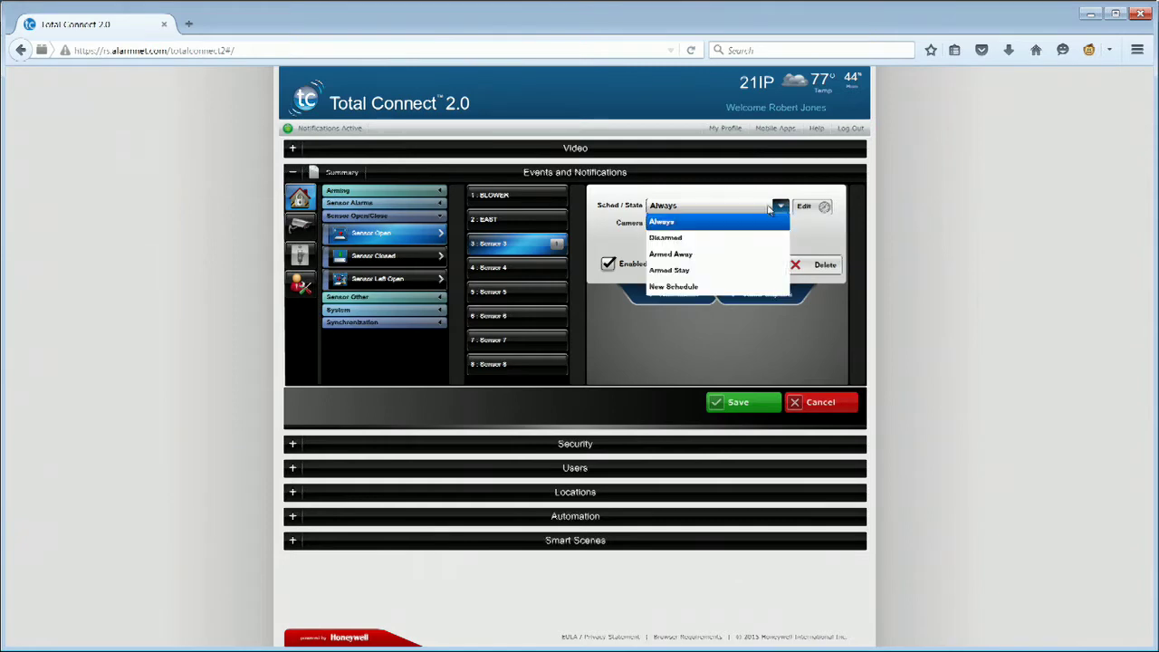
pyautogui.click(744, 262)
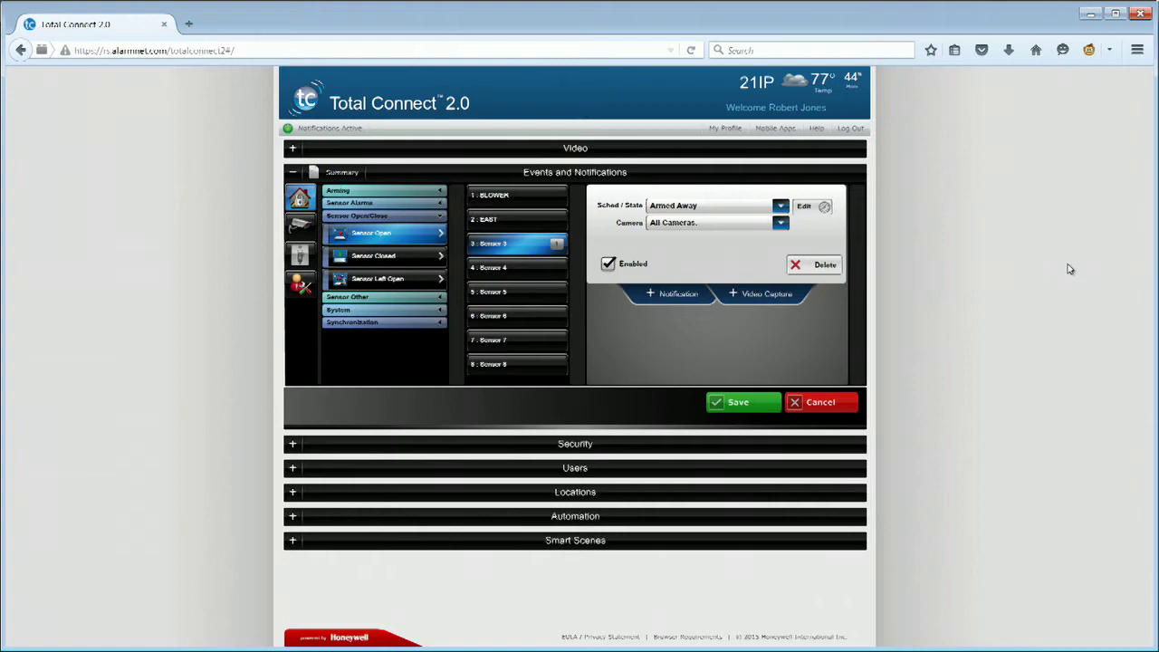
pyautogui.click(754, 227)
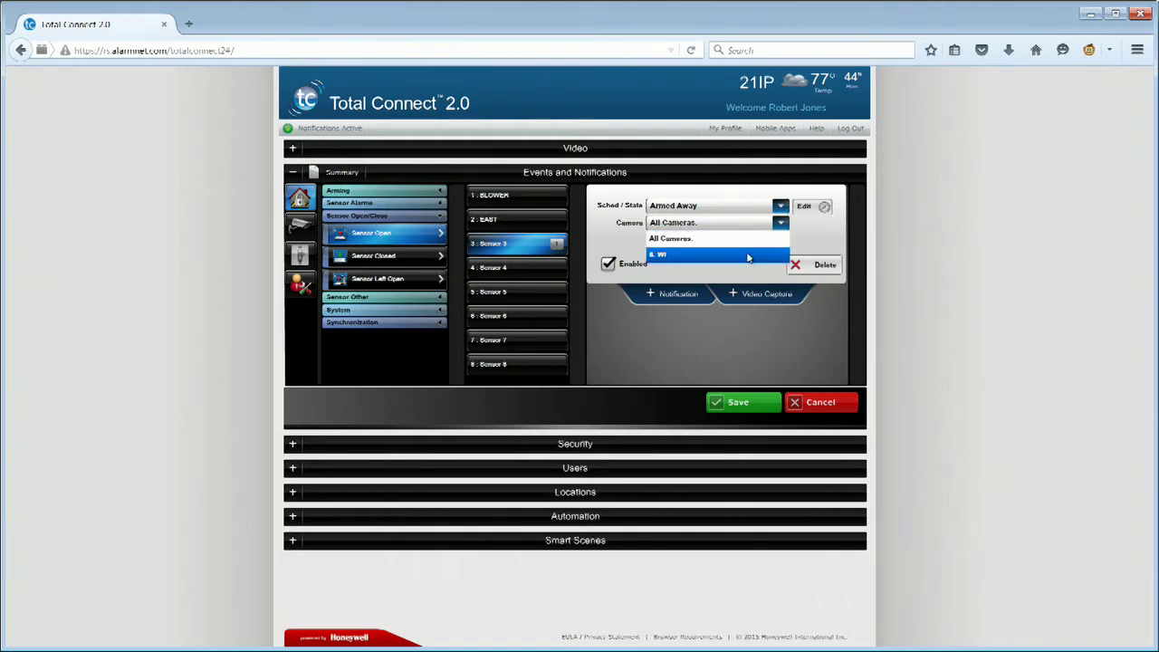
pyautogui.click(748, 257)
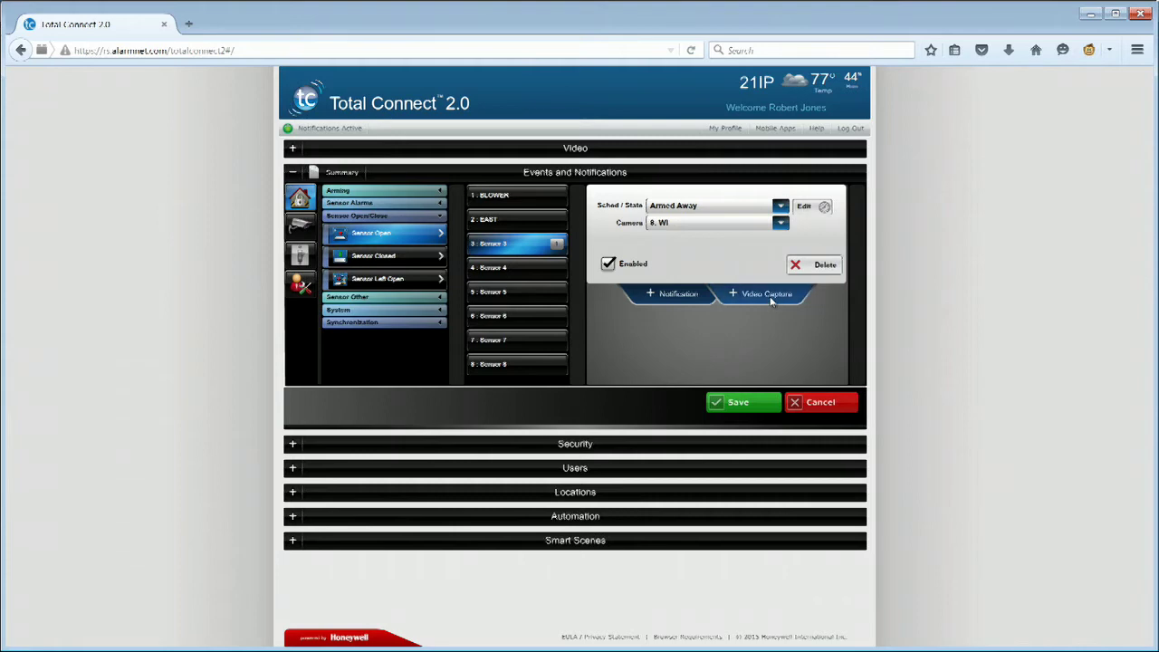
pyautogui.click(771, 296)
# Set the second rule to Armed Stay with camera 8. WI and save both rules
pyautogui.click(755, 288)
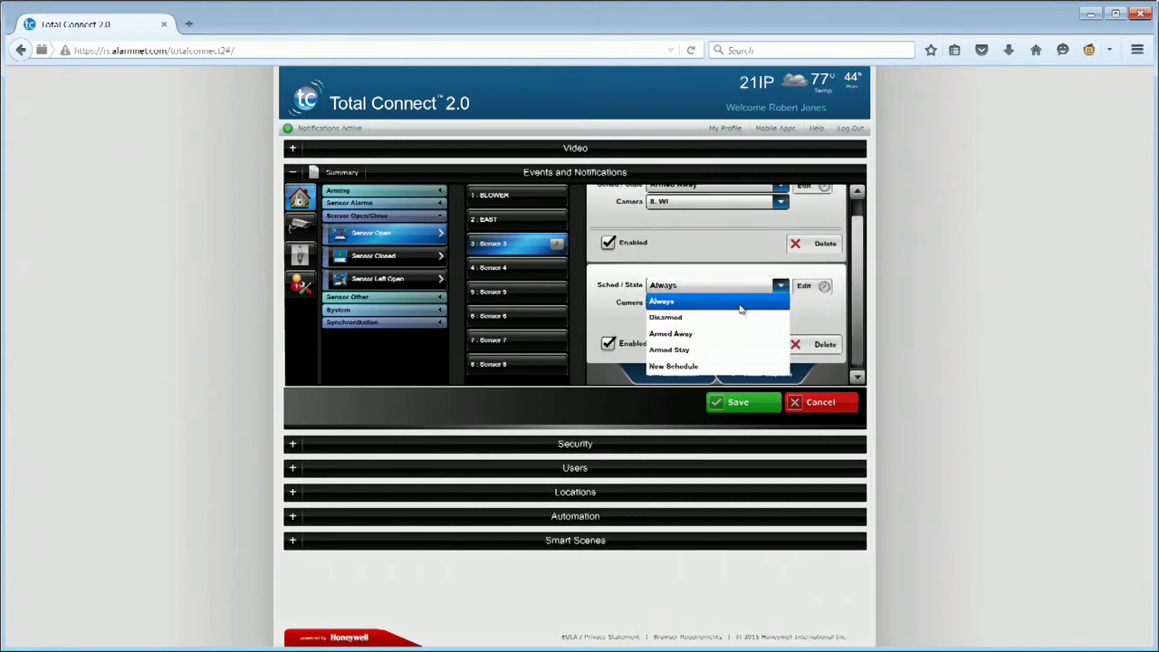
pyautogui.click(738, 352)
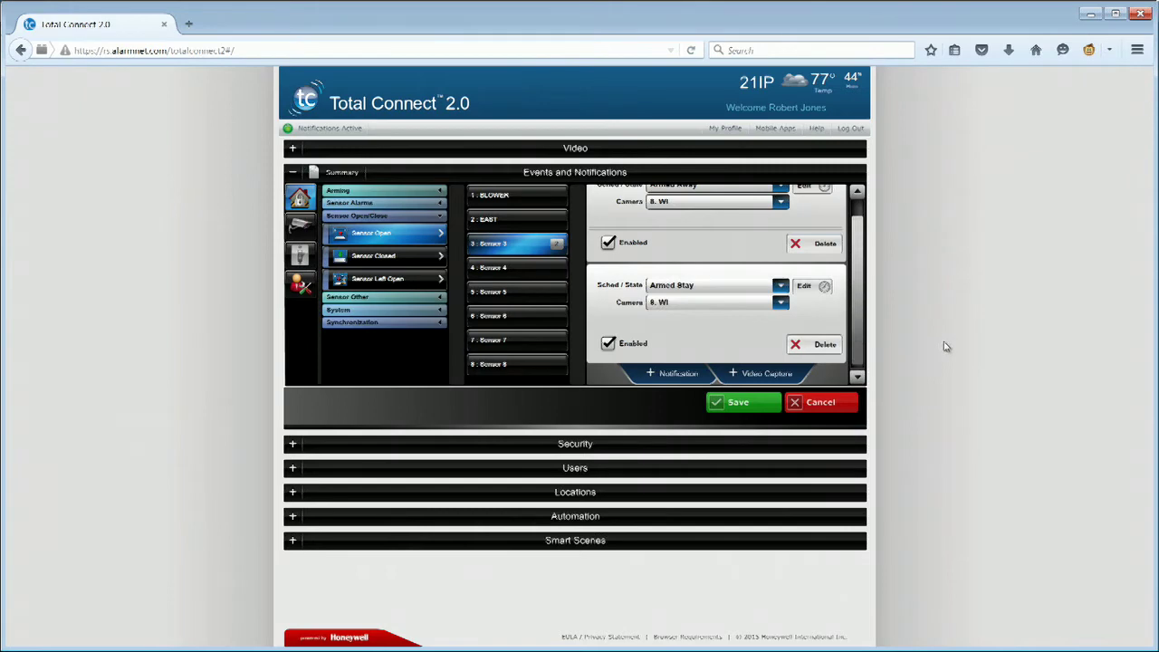
pyautogui.click(752, 301)
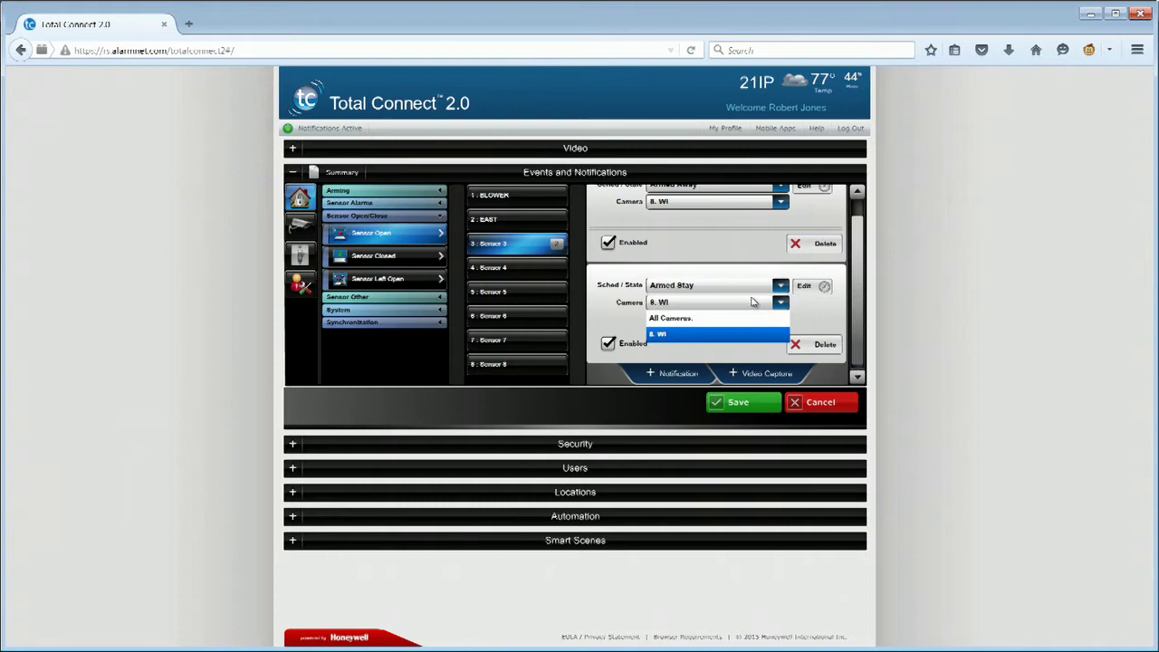
pyautogui.click(738, 336)
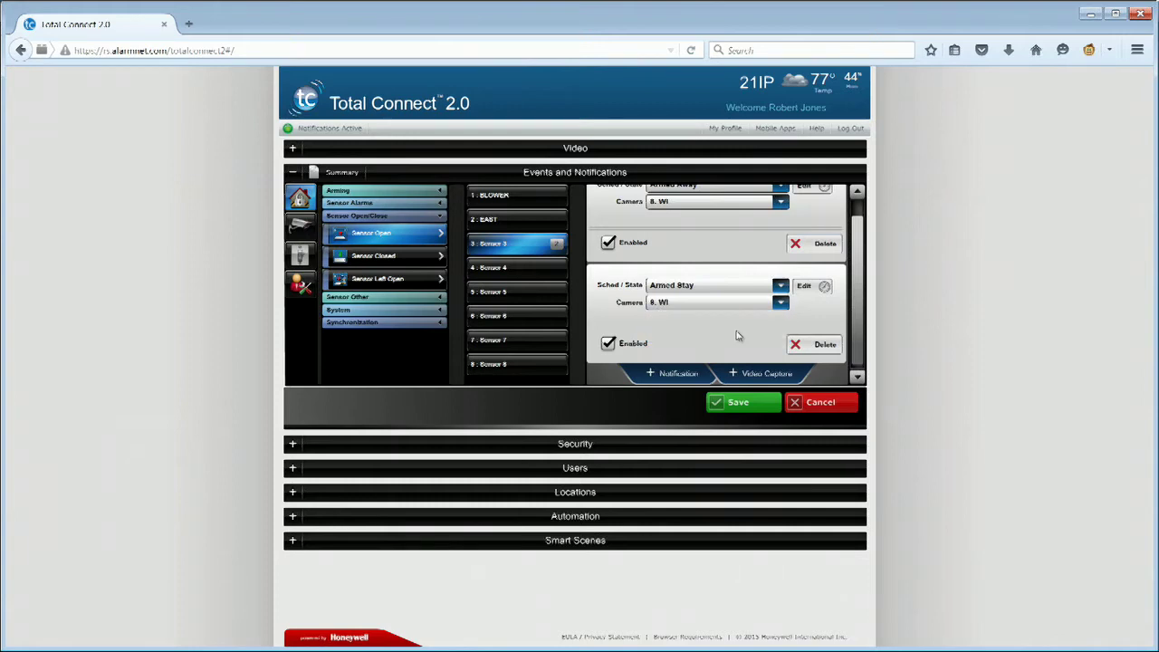
pyautogui.click(741, 404)
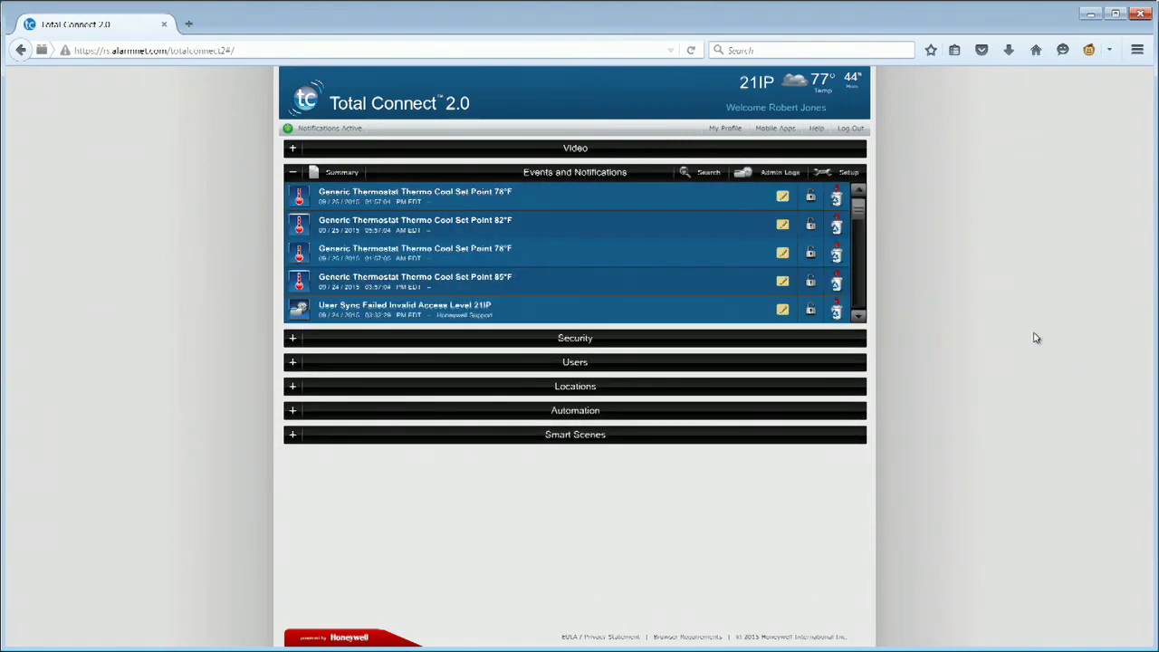